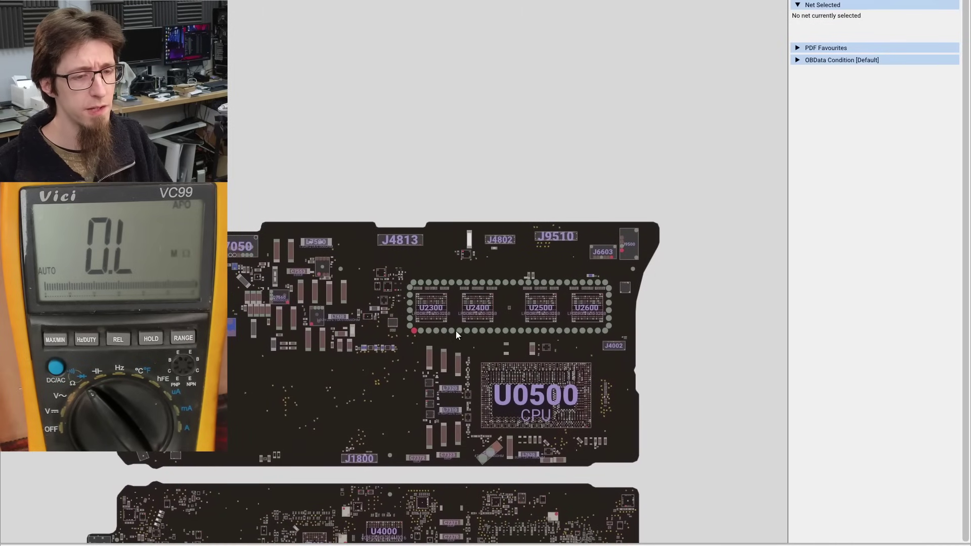
scroll(494, 307, "up", 5)
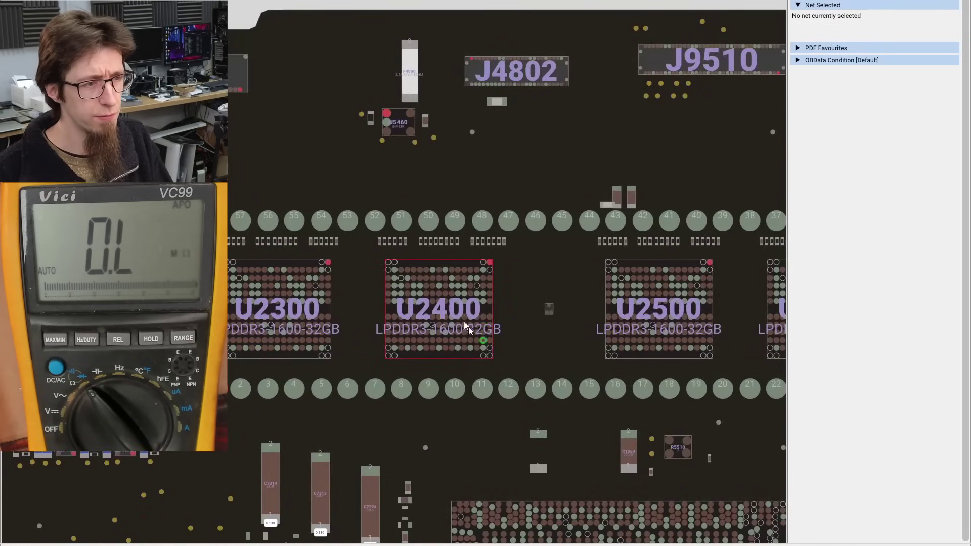
- Select memory chip U2400 and trace its PP1V2_S3 net
left_click(427, 265)
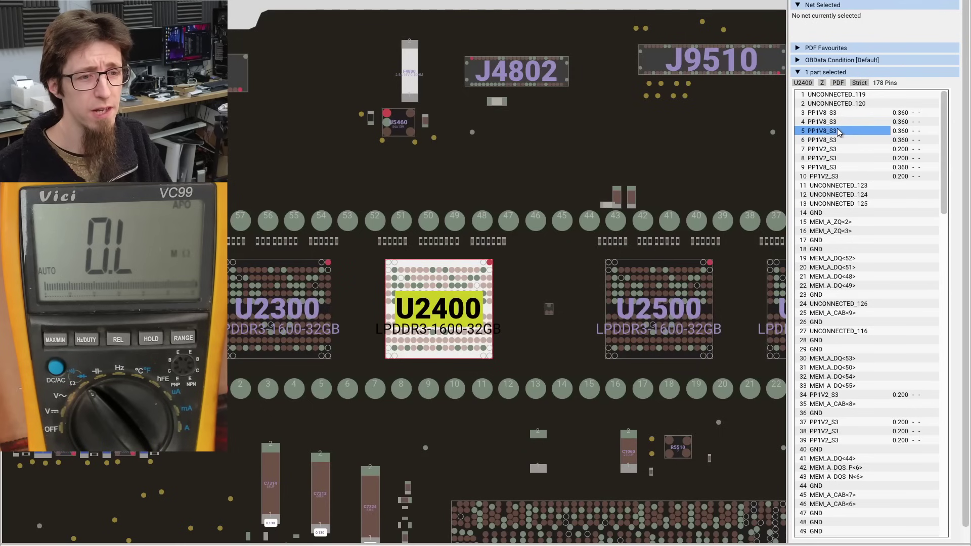
scroll(839, 133, "down", 10)
left_click(837, 386)
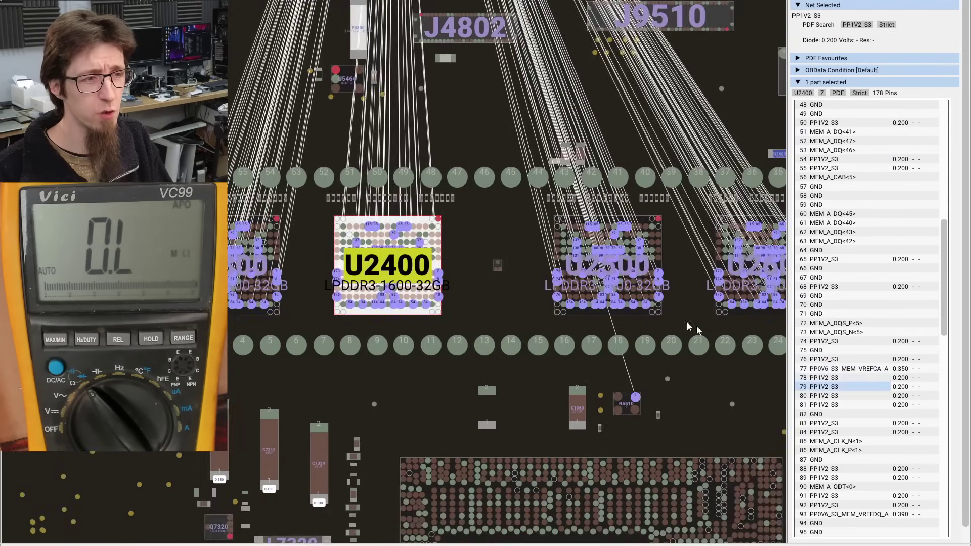
- Trace U2400's PP1V8_S3 net (diode 0.360 V) to resistor R7829 beside regulator U7820
scroll(459, 199, "down", 3)
scroll(459, 198, "up", 15)
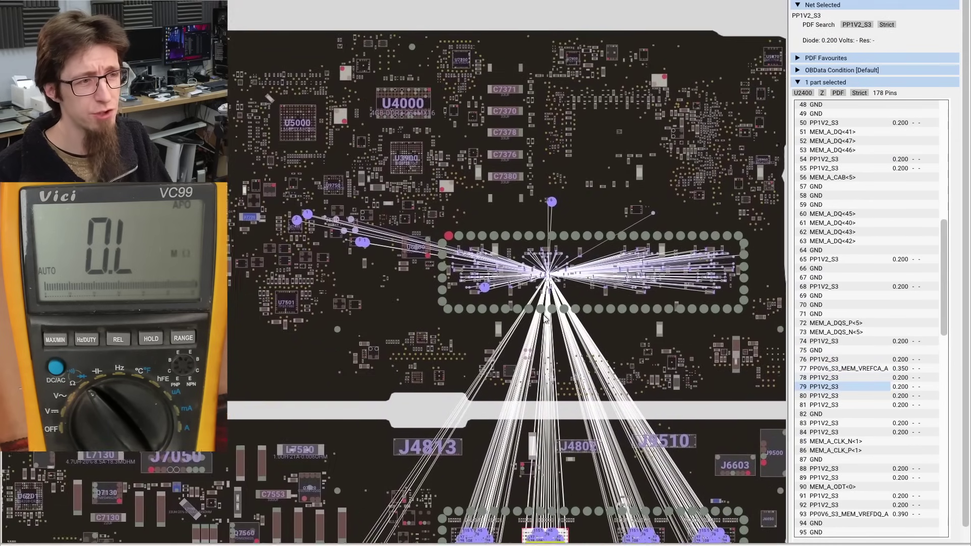
scroll(604, 349, "up", 10)
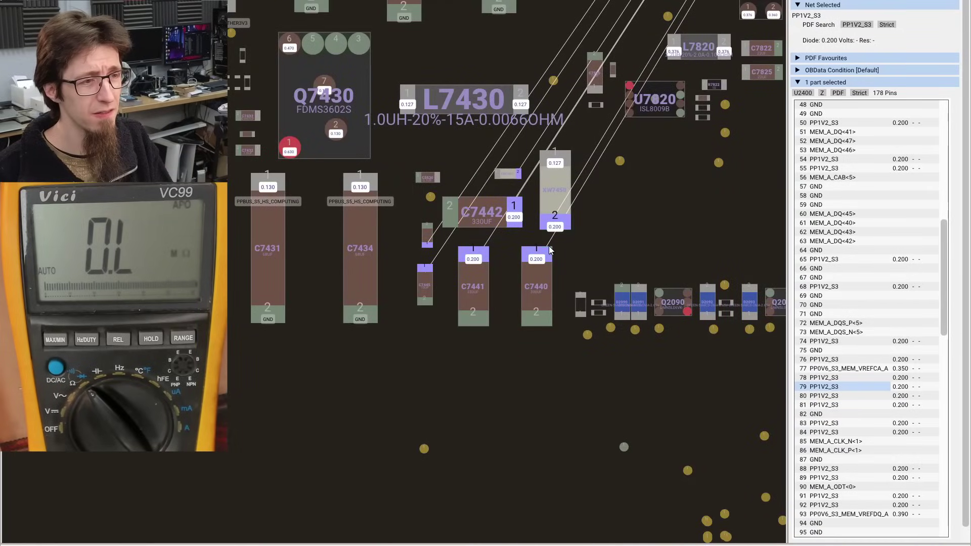
left_click_drag(626, 242, 562, 308)
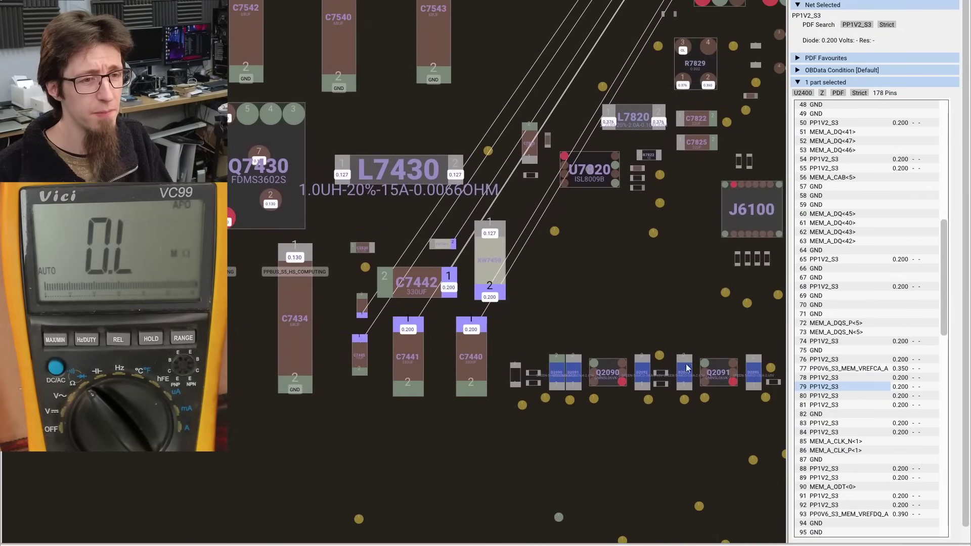
scroll(845, 317, "up", 15)
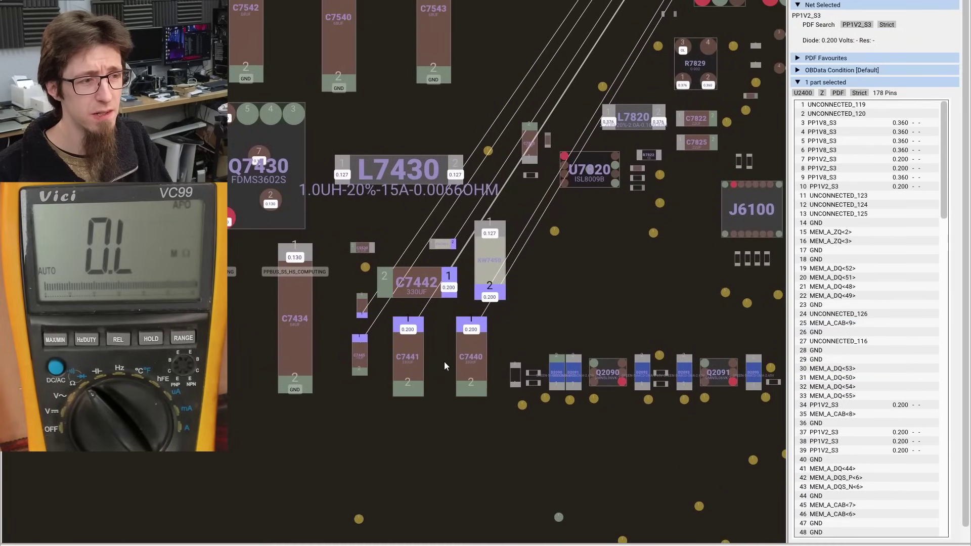
scroll(445, 365, "down", 10)
left_click(508, 191)
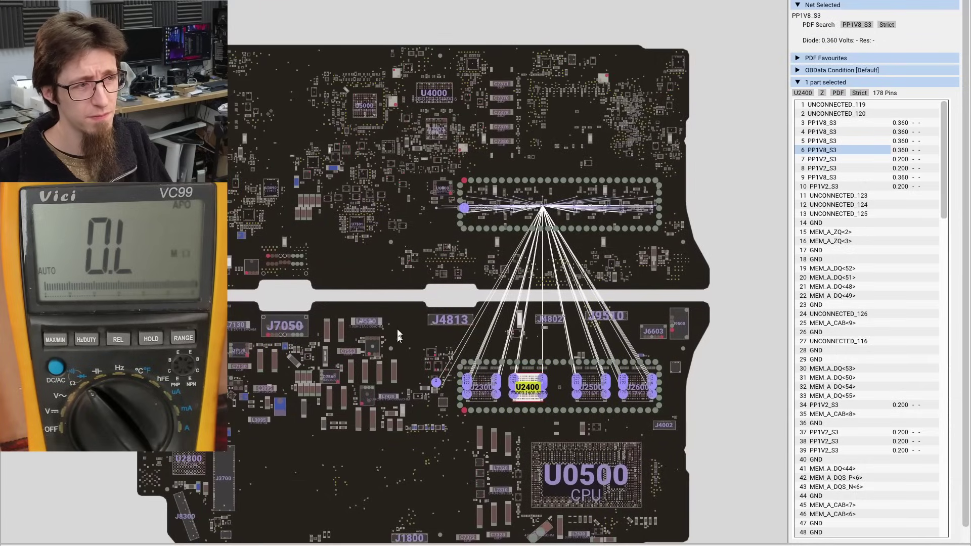
scroll(524, 232, "up", 1)
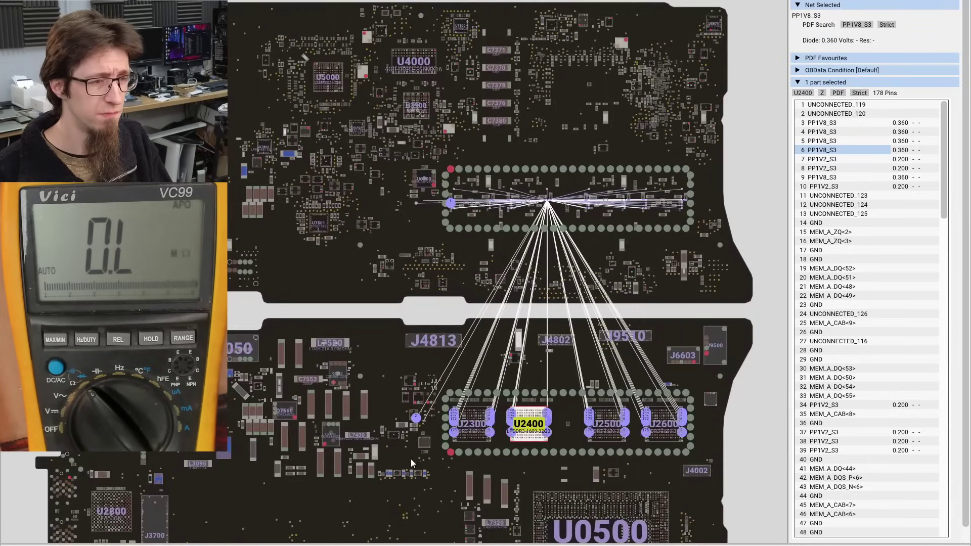
scroll(409, 463, "up", 12)
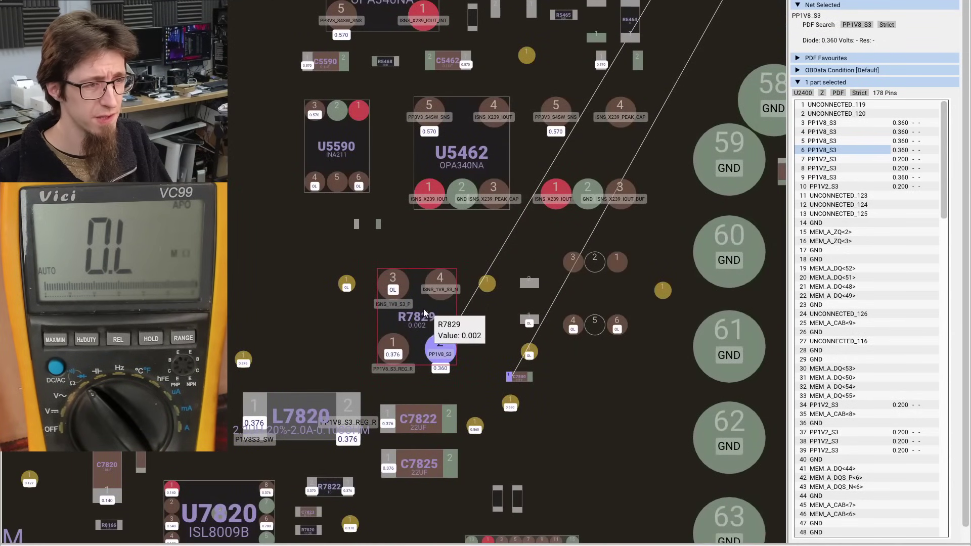
- Check R7829 pin 3's ISNS_1V8_S3_P net and U5590's PP3V3_S4SW_SNS net
left_click(430, 309)
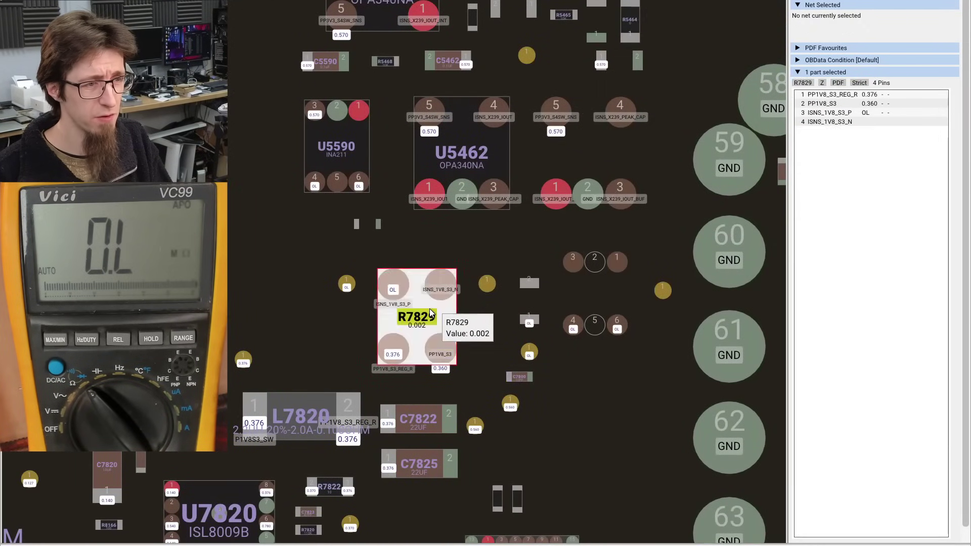
left_click(393, 290)
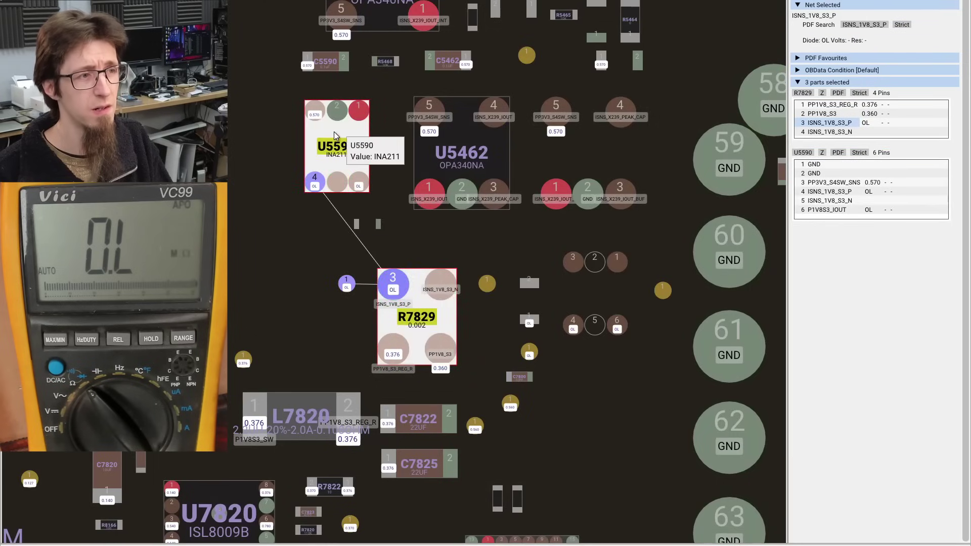
left_click(322, 141)
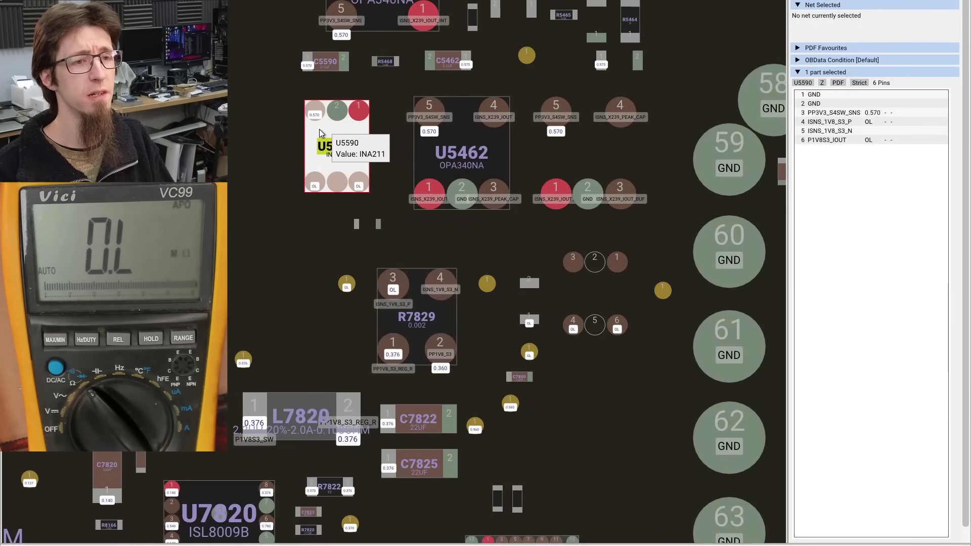
left_click(829, 112)
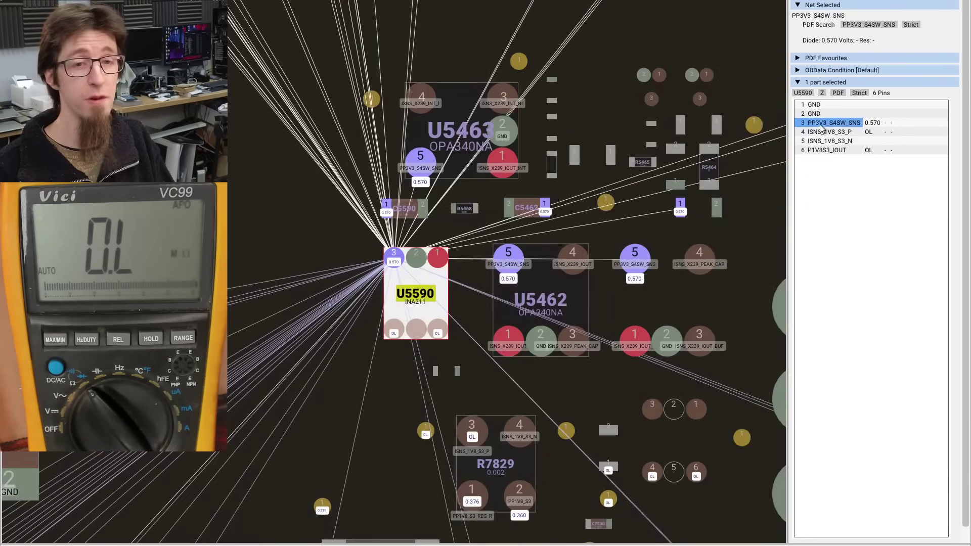
- Reselect U2400's PP1V2_S3 net and view capacitors C7440–C7442 beside inductor L7430
scroll(660, 293, "down", 3)
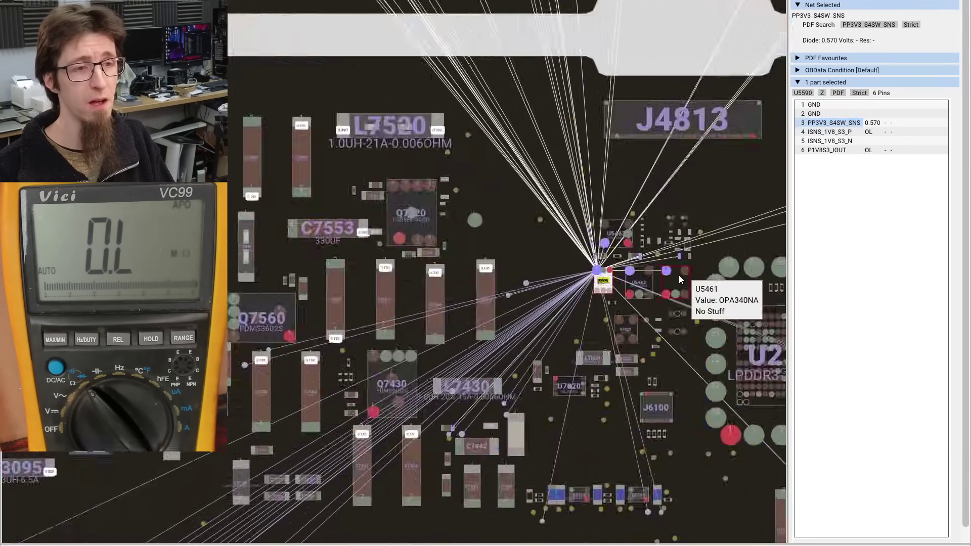
left_click_drag(679, 275, 354, 217)
scroll(368, 267, "down", 2)
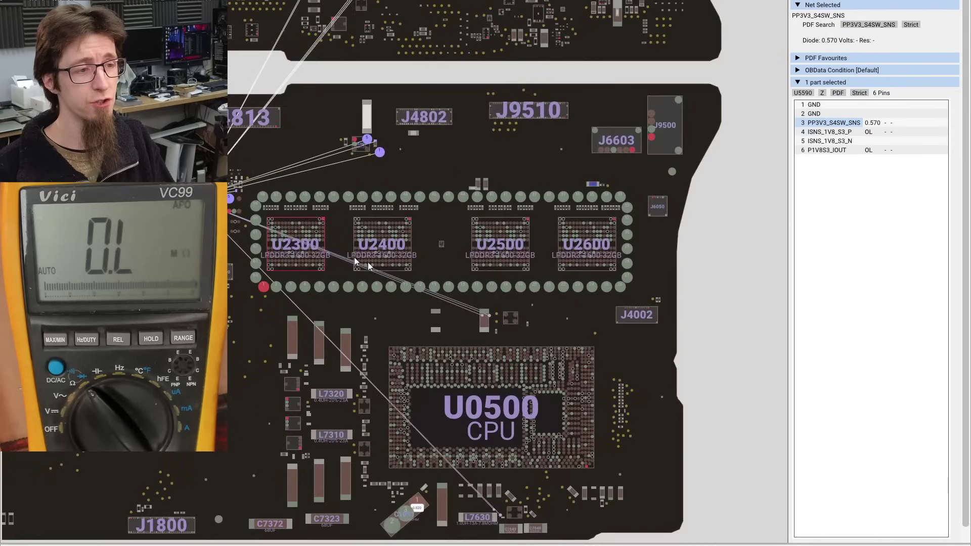
left_click(384, 220)
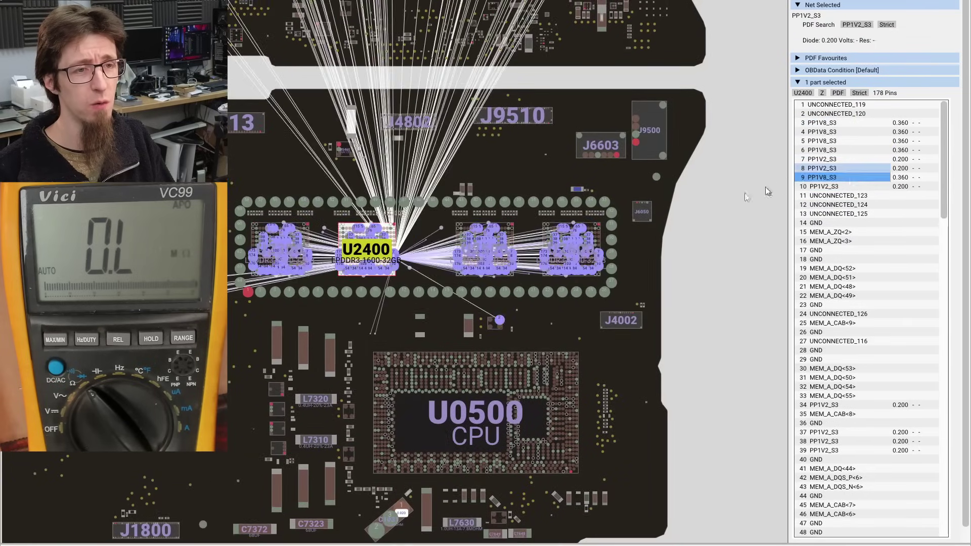
left_click_drag(324, 261, 698, 281)
scroll(423, 356, "up", 5)
- Highlight XW7450's PPDDR_S3_REG_R net and check which parts share L7430 pin 1's net
scroll(454, 331, "up", 1)
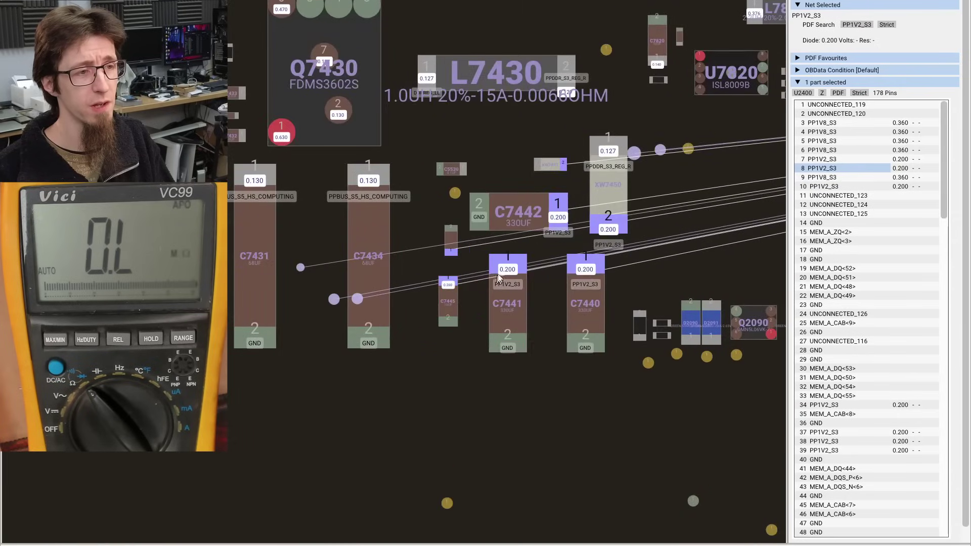
left_click(598, 171)
left_click(598, 171)
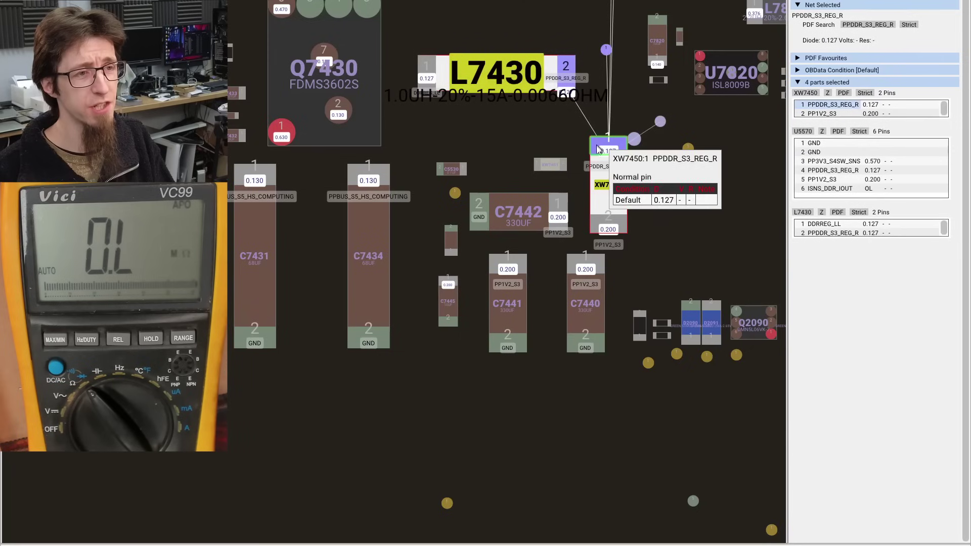
left_click_drag(591, 149, 582, 368)
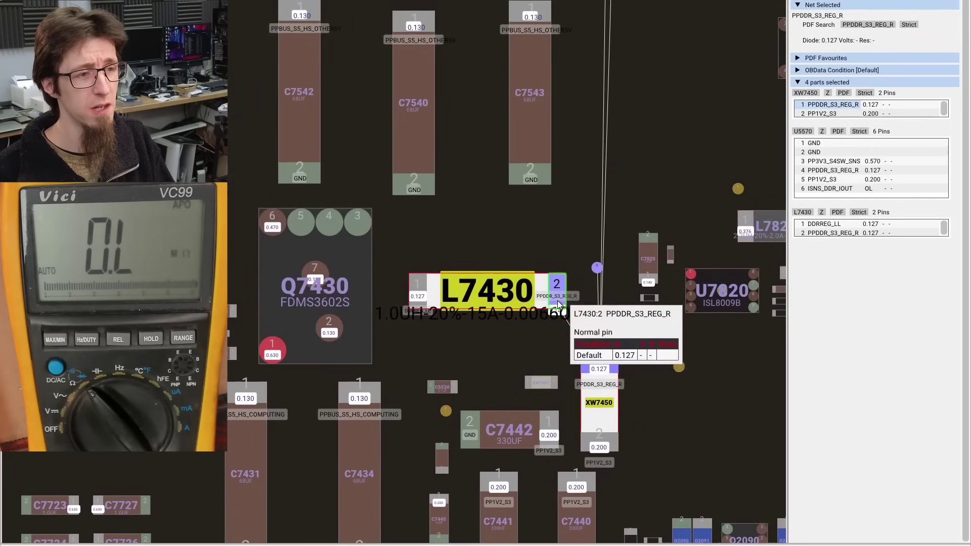
left_click(420, 294)
- Select MOSFET Q7430 (FDMS3602S) and trace its PPBUS_S5_HS_COMPUTING net at diode 0.130 V
left_click_drag(287, 265, 457, 261)
left_click(456, 261)
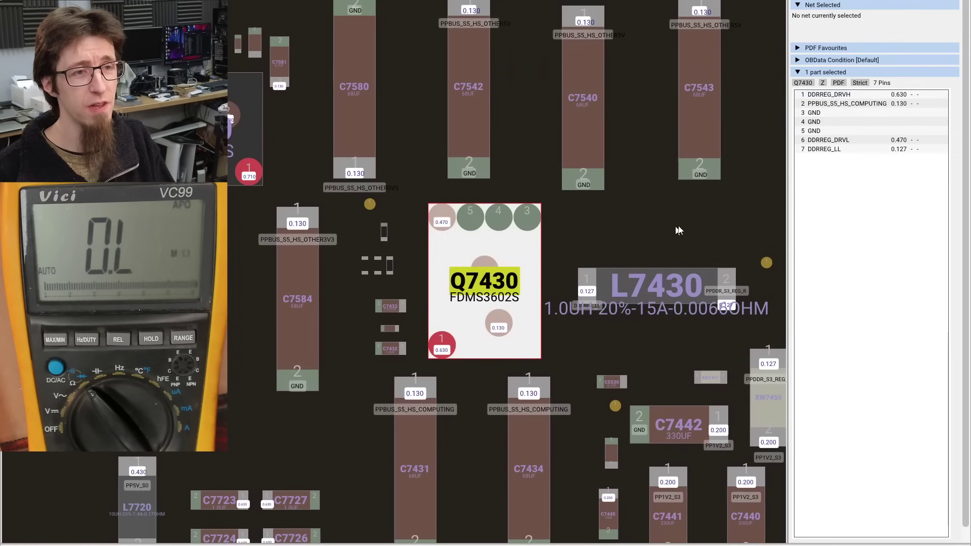
left_click(853, 103)
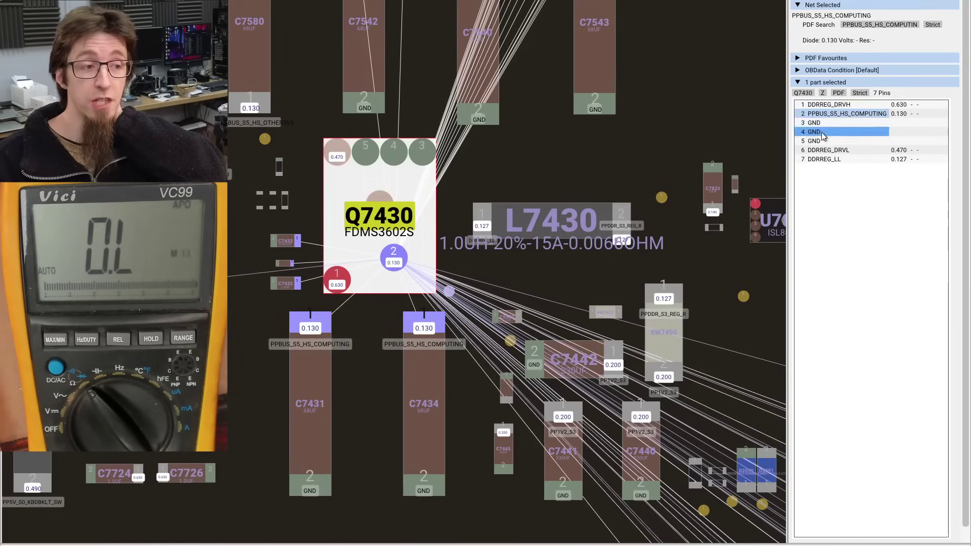
scroll(572, 297, "down", 3)
scroll(608, 172, "down", 3)
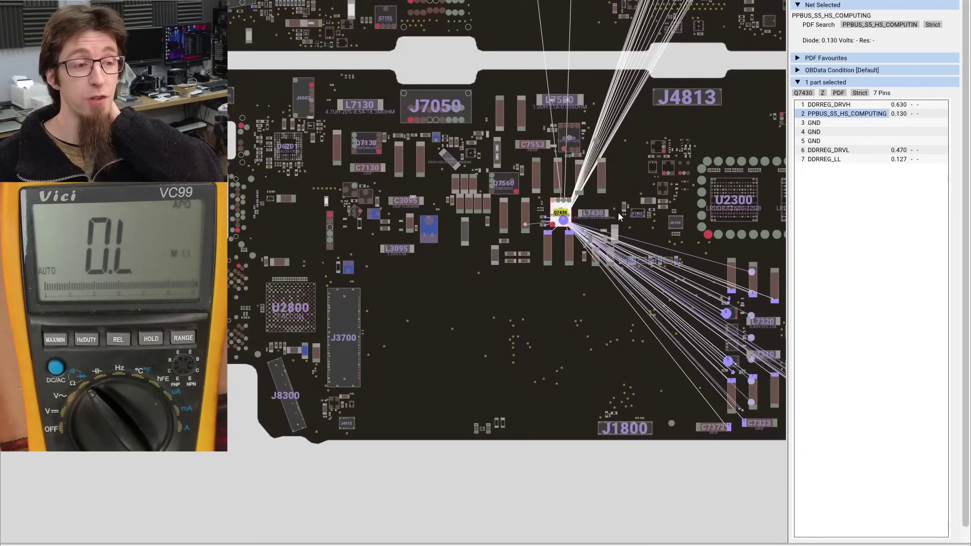
- Pan between Q7430 and the CPU and memory area to follow PPBUS_S5_HS_COMPUTING
left_click_drag(612, 198, 435, 246)
left_click_drag(468, 281, 520, 422)
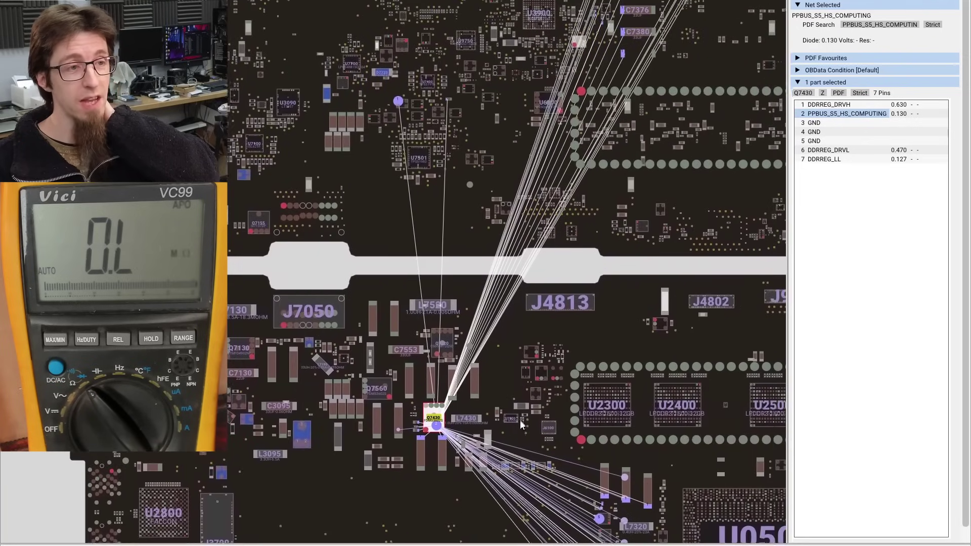
scroll(532, 358, "up", 5)
left_click_drag(411, 176, 496, 247)
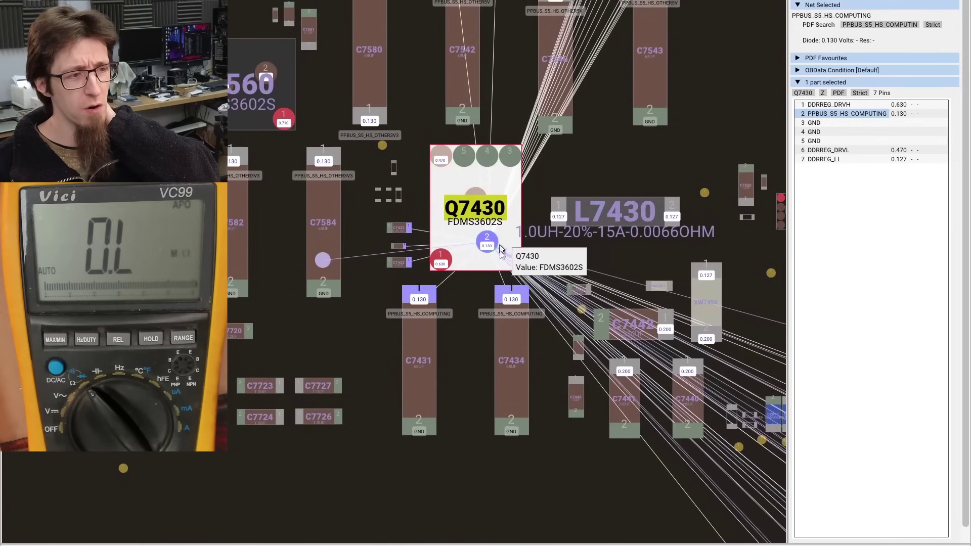
left_click_drag(570, 175, 496, 224)
scroll(397, 304, "down", 3)
left_click_drag(319, 287, 480, 250)
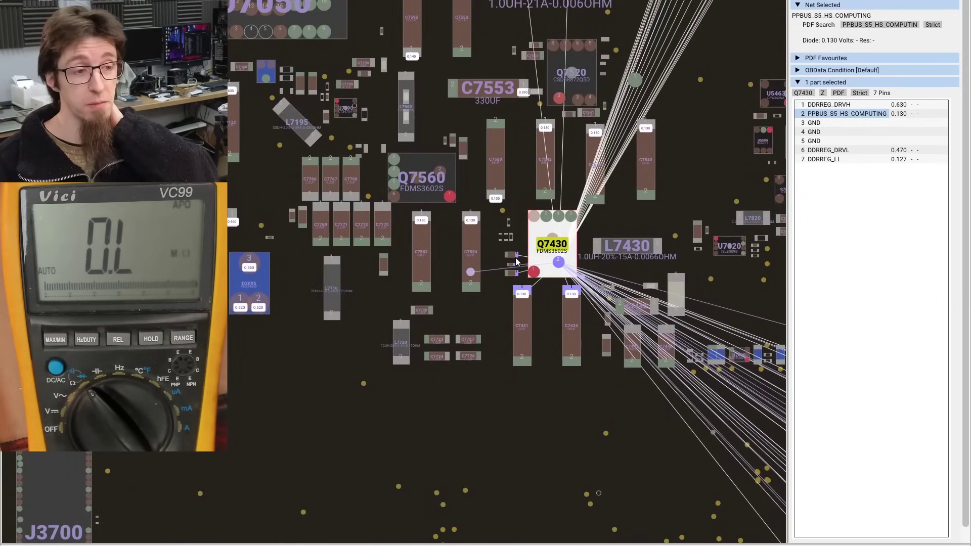
scroll(516, 260, "down", 5)
left_click_drag(536, 248, 177, 323)
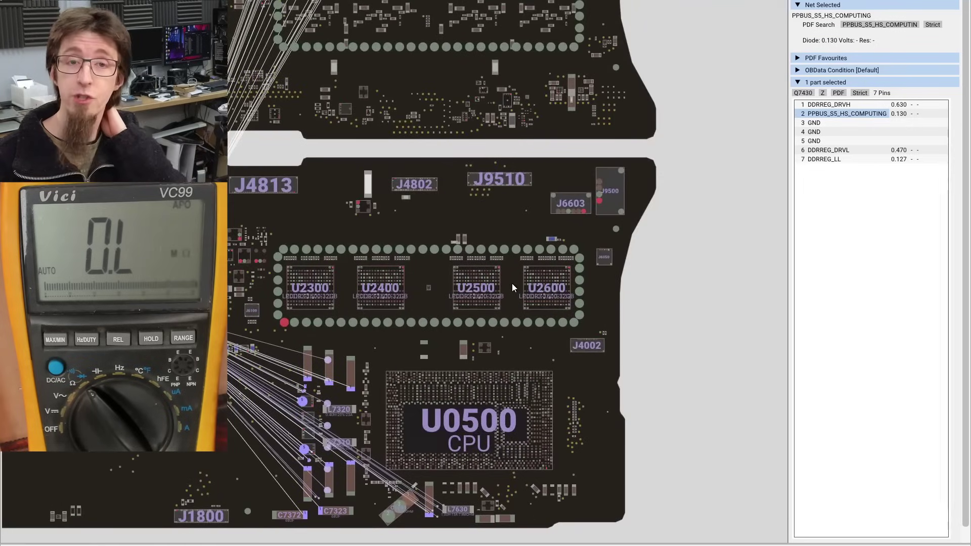
left_click_drag(426, 299, 487, 275)
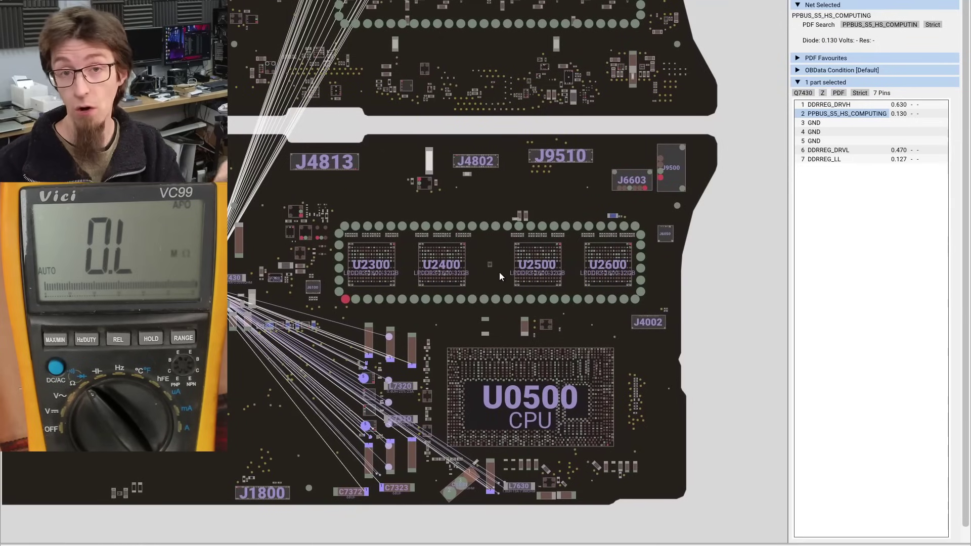
- Clear the selection and inspect U7501 (TPS51980), whose 33 pins include PP5V_S3 and PP5V_S5
left_click(488, 279)
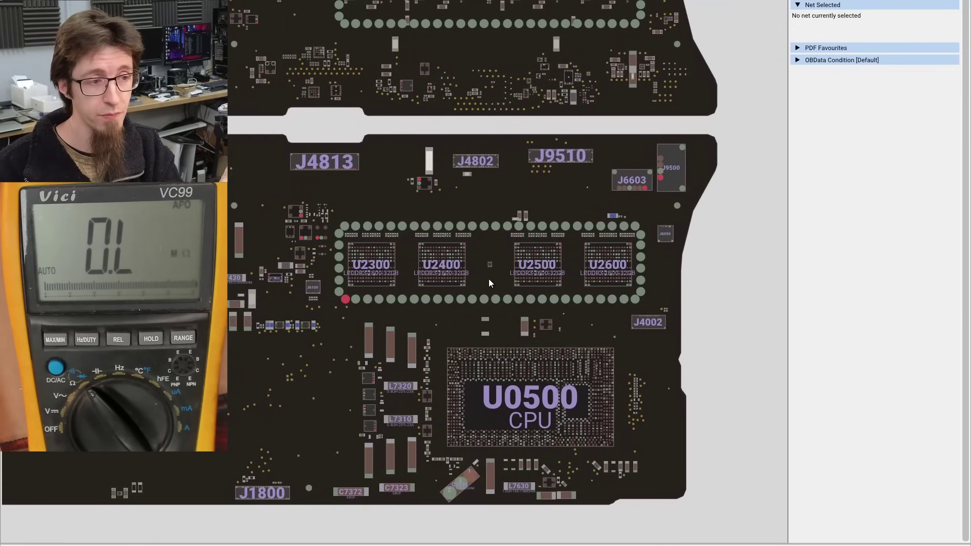
left_click_drag(410, 306, 716, 453)
left_click_drag(467, 246, 465, 270)
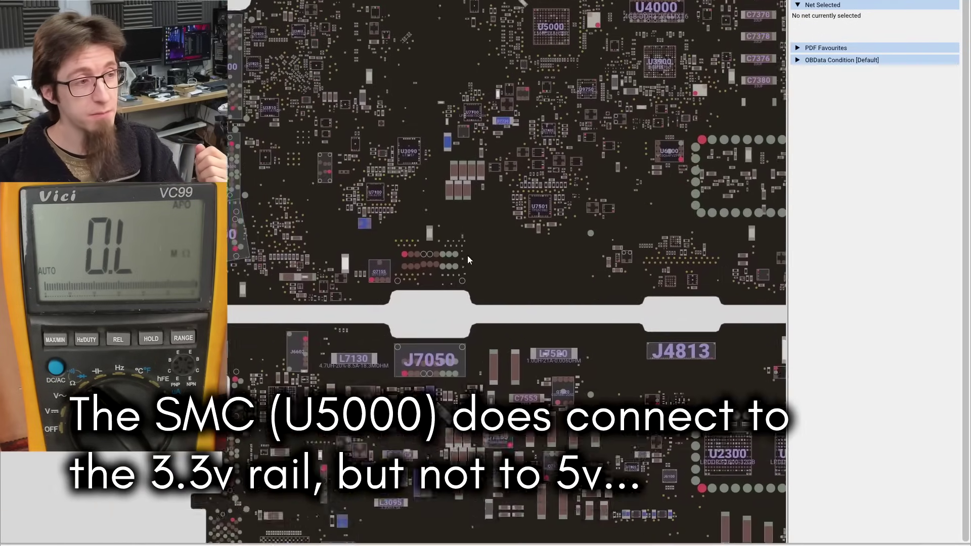
scroll(463, 283, "down", 3)
scroll(461, 295, "up", 3)
left_click_drag(460, 348, 295, 360)
mouse_move(309, 186)
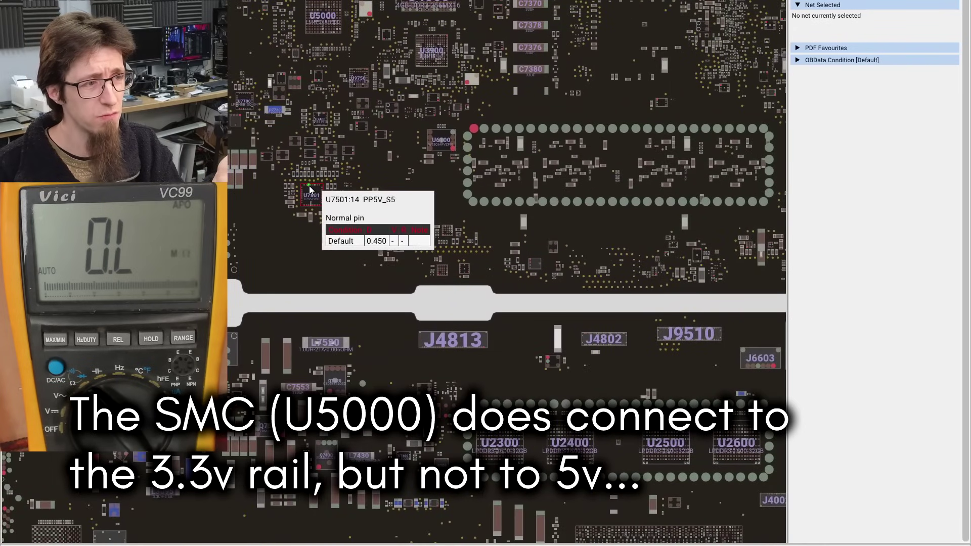
left_click(307, 190)
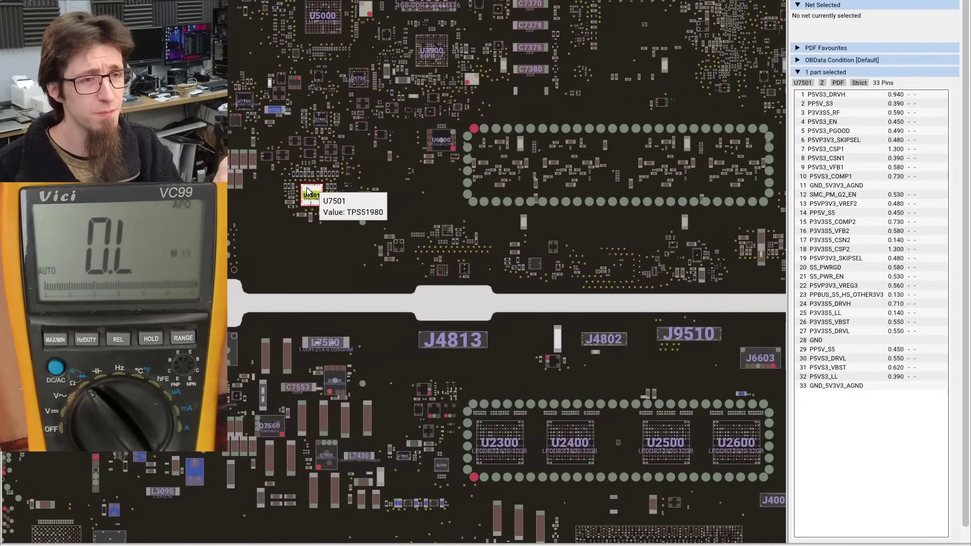
left_click_drag(407, 250, 391, 375)
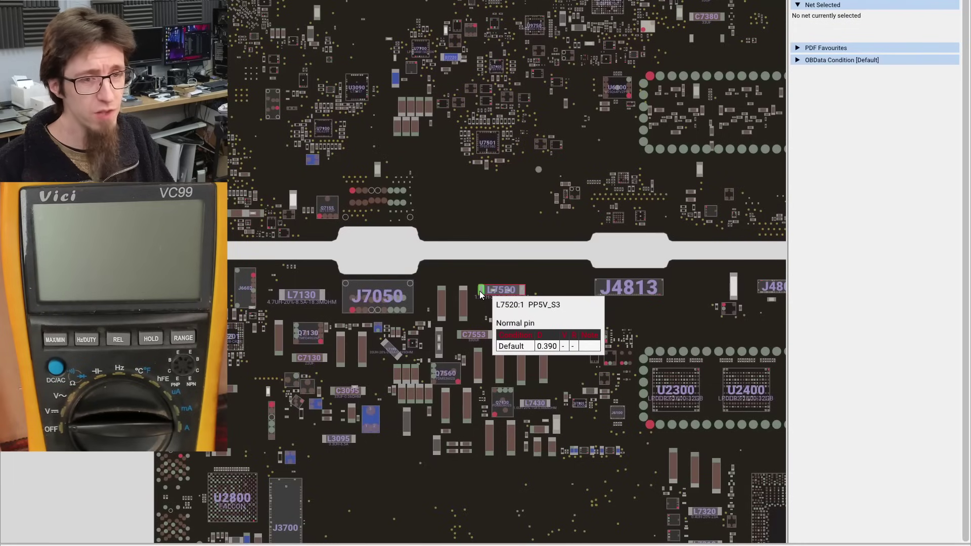
- Select L7520's PP5V_S3 net (30 parts), check pin 2's P5VS3_VSW, then reselect PP5V_S3
left_click_drag(480, 295, 429, 232)
left_click(429, 233)
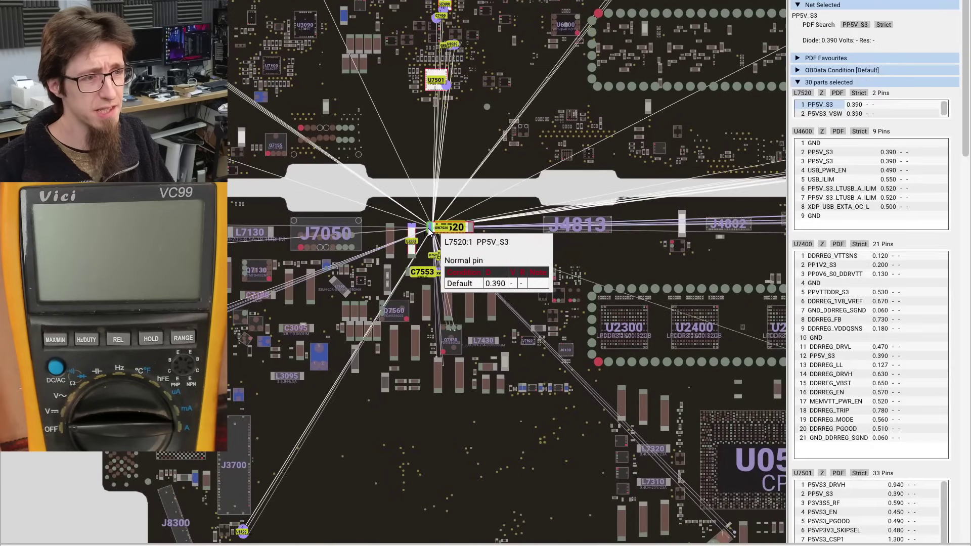
scroll(471, 221, "up", 3)
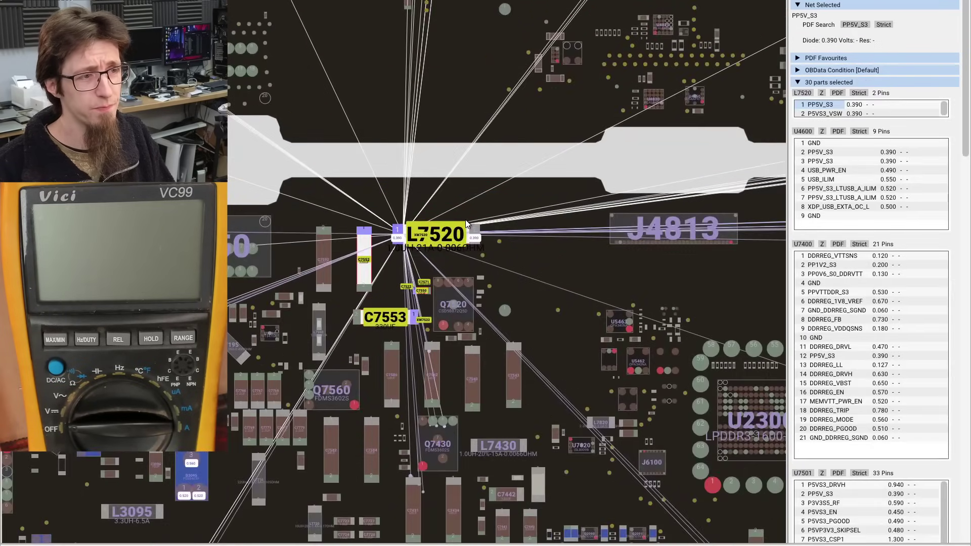
left_click(475, 230)
scroll(478, 264, "up", 4)
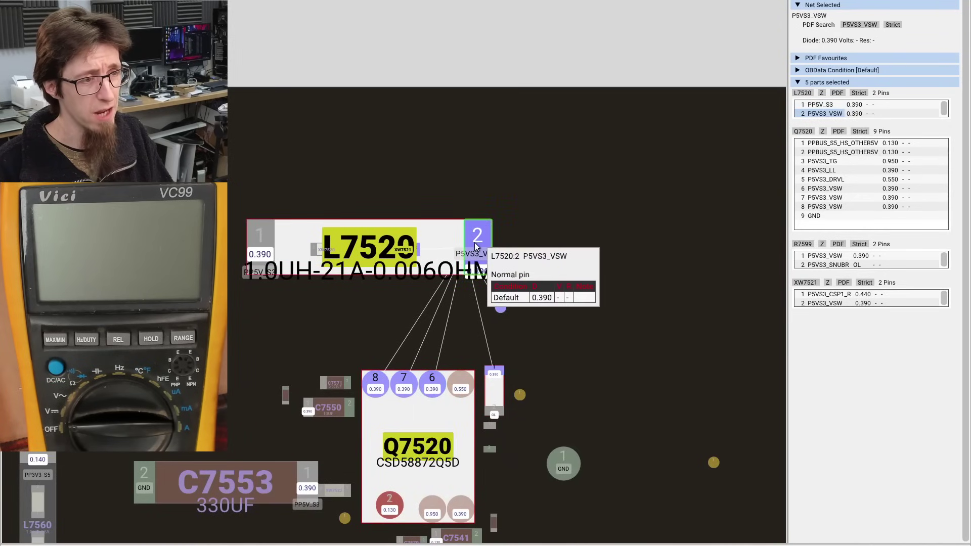
mouse_move(495, 247)
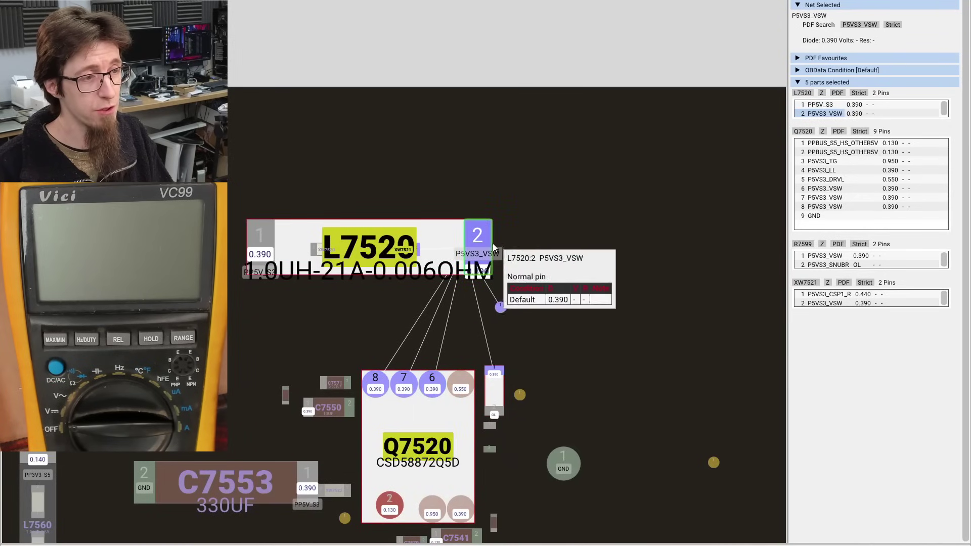
left_click(261, 239)
scroll(260, 244, "down", 5)
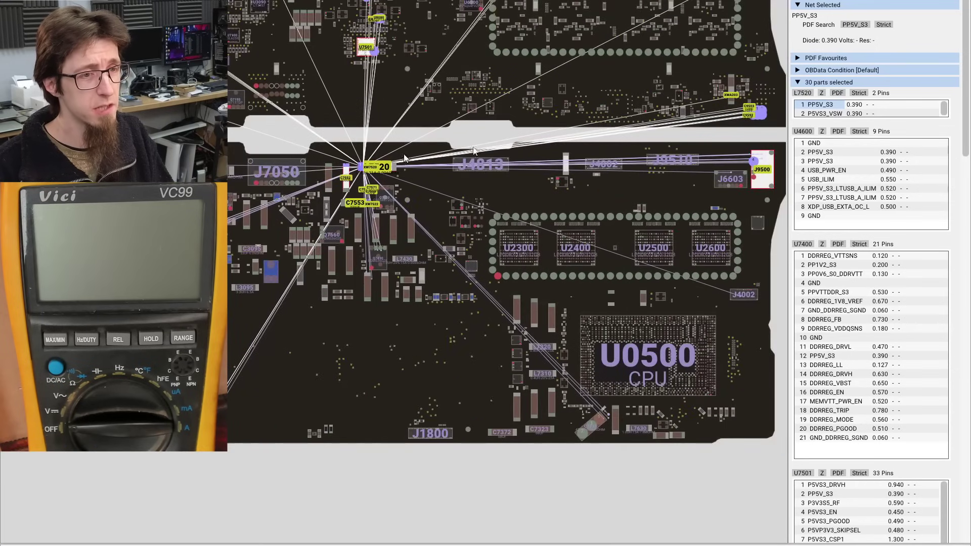
scroll(548, 206, "up", 5)
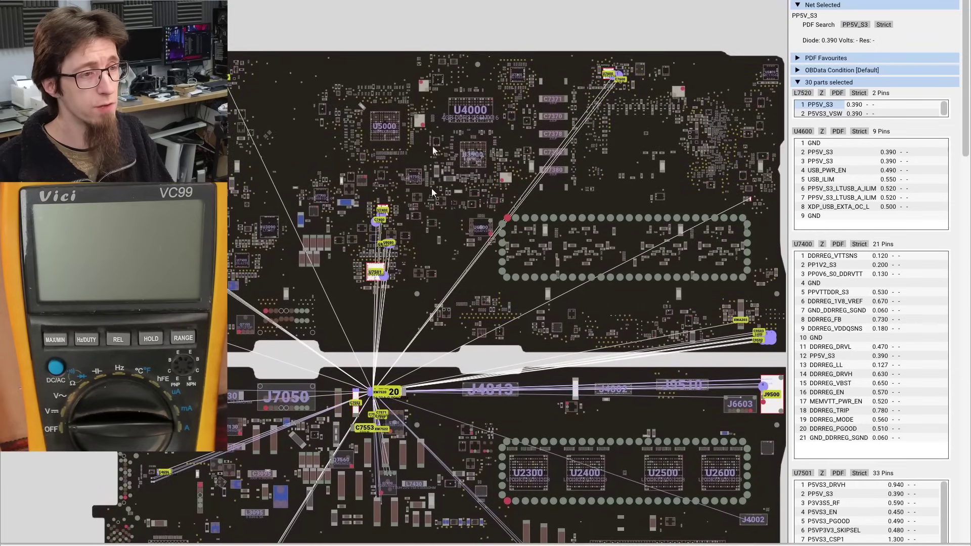
scroll(433, 230, "down", 5)
scroll(539, 275, "up", 4)
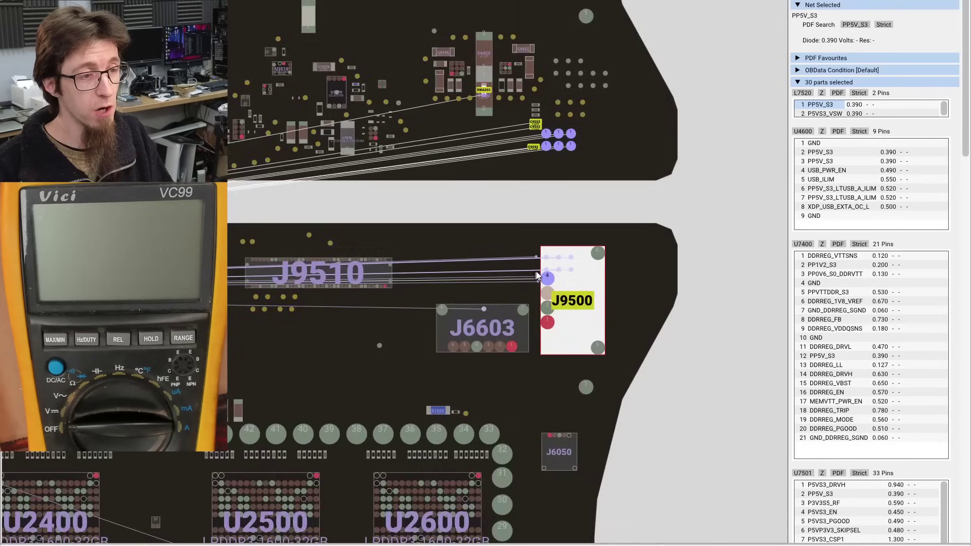
scroll(539, 275, "up", 1)
mouse_move(551, 277)
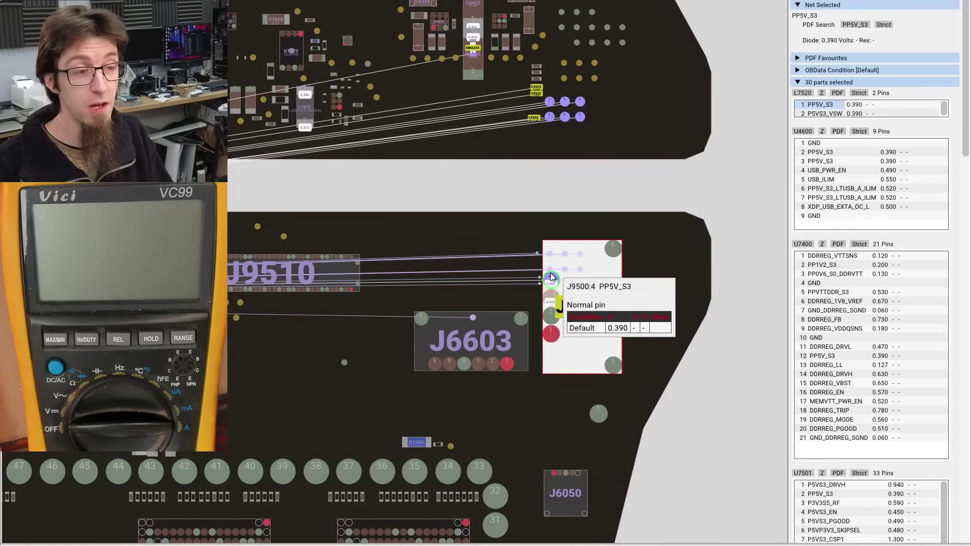
scroll(562, 292, "up", 1)
scroll(562, 291, "down", 4)
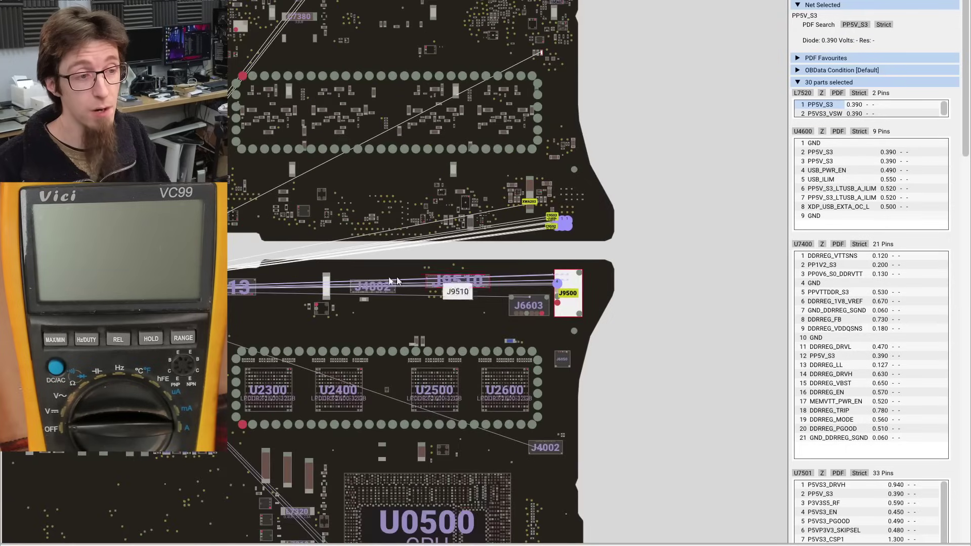
scroll(582, 304, "up", 4)
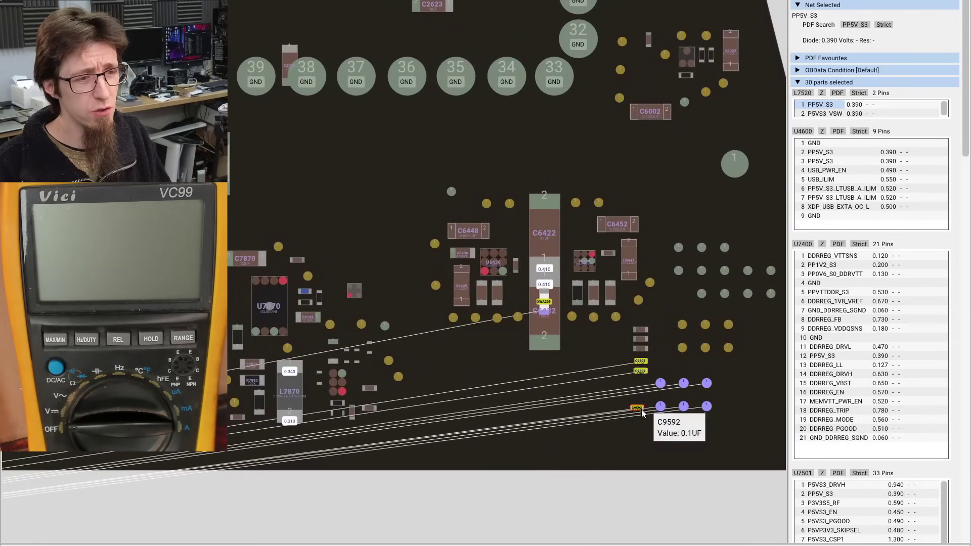
scroll(612, 357, "down", 4)
scroll(469, 254, "up", 2)
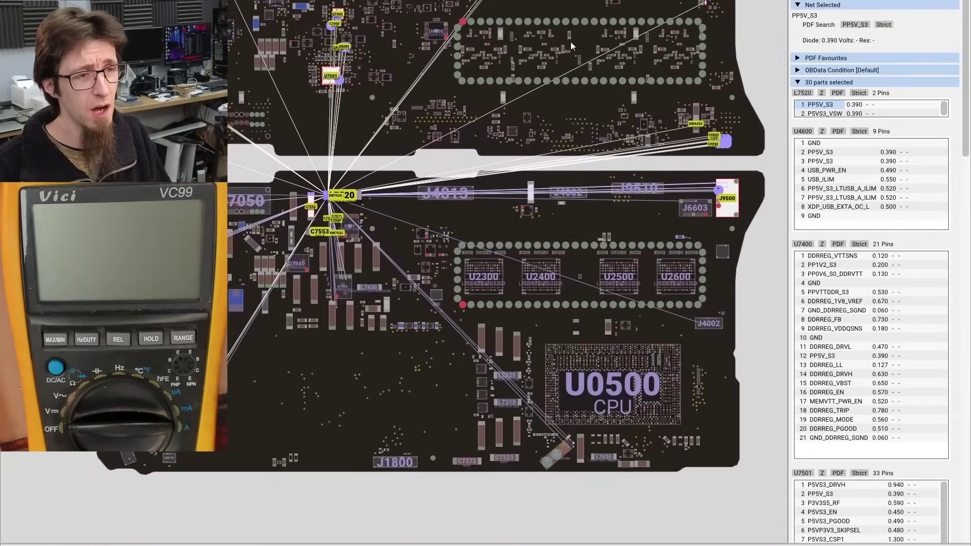
scroll(472, 147, "down", 2)
scroll(536, 220, "up", 3)
mouse_move(574, 389)
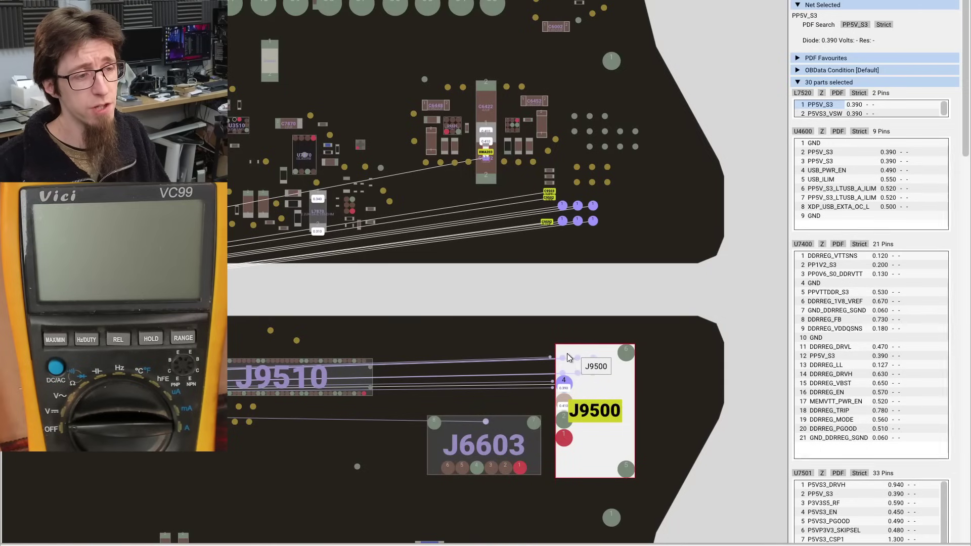
scroll(548, 368, "down", 5)
scroll(558, 320, "up", 5)
scroll(566, 96, "up", 4)
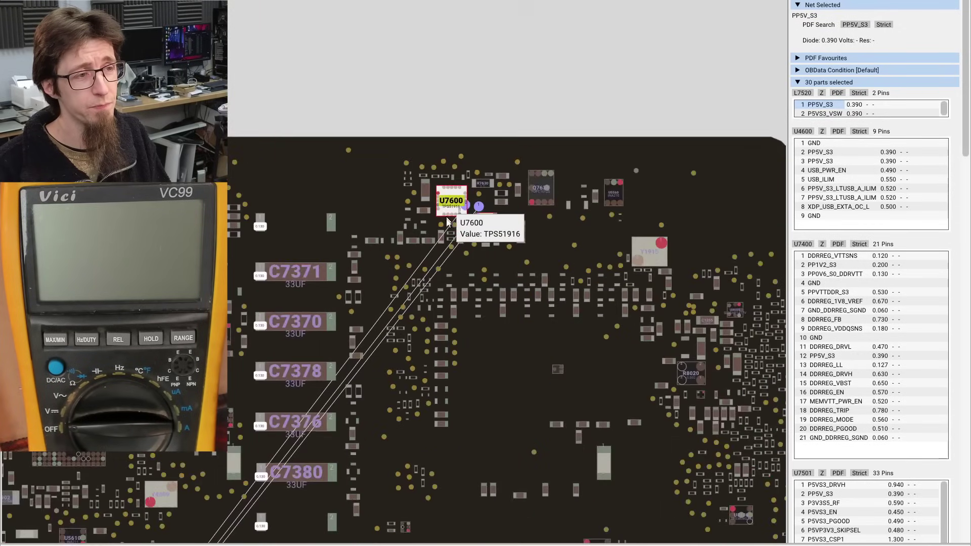
left_click_drag(447, 222, 582, 64)
left_click_drag(506, 355, 522, 127)
left_click_drag(565, 189, 709, 235)
scroll(461, 252, "up", 4)
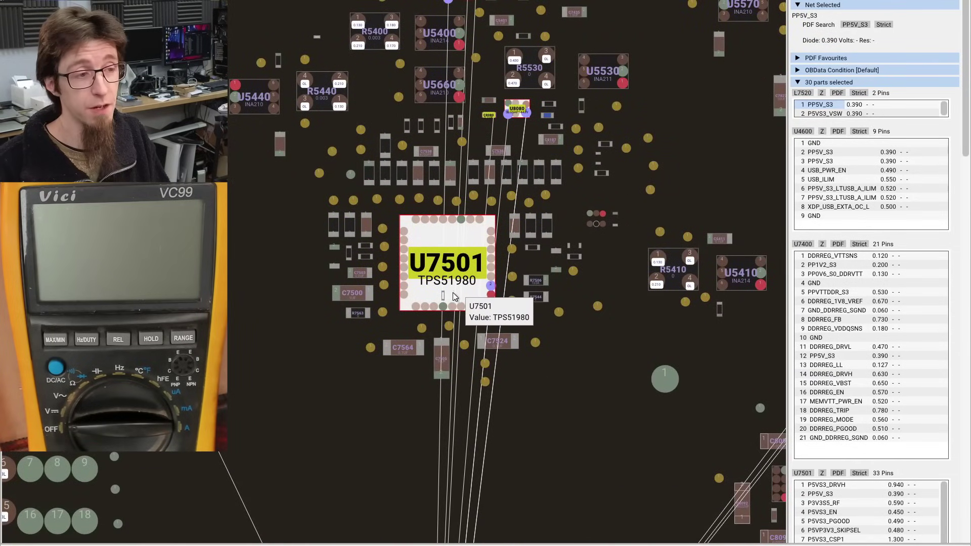
scroll(454, 292, "down", 2)
scroll(485, 102, "up", 5)
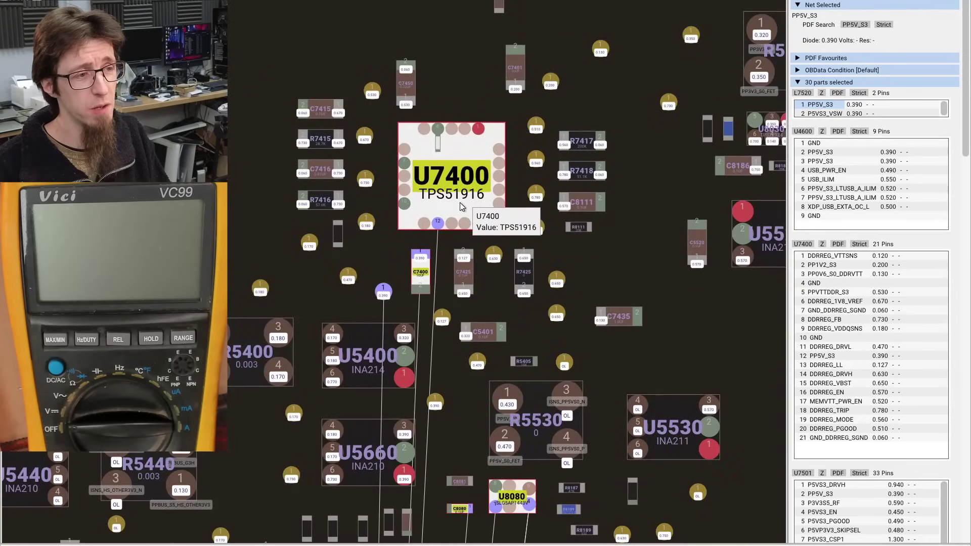
scroll(461, 205, "down", 4)
- Pan from U7501 to USB power switch U4600 (TPS2557DRB) and select it
left_click_drag(426, 375, 524, 250)
scroll(523, 250, "down", 3)
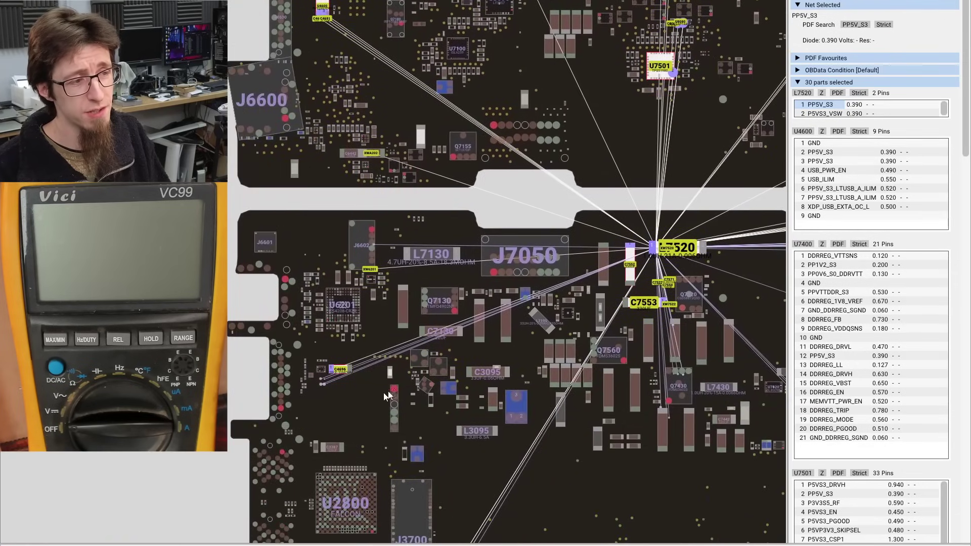
scroll(304, 372, "up", 4)
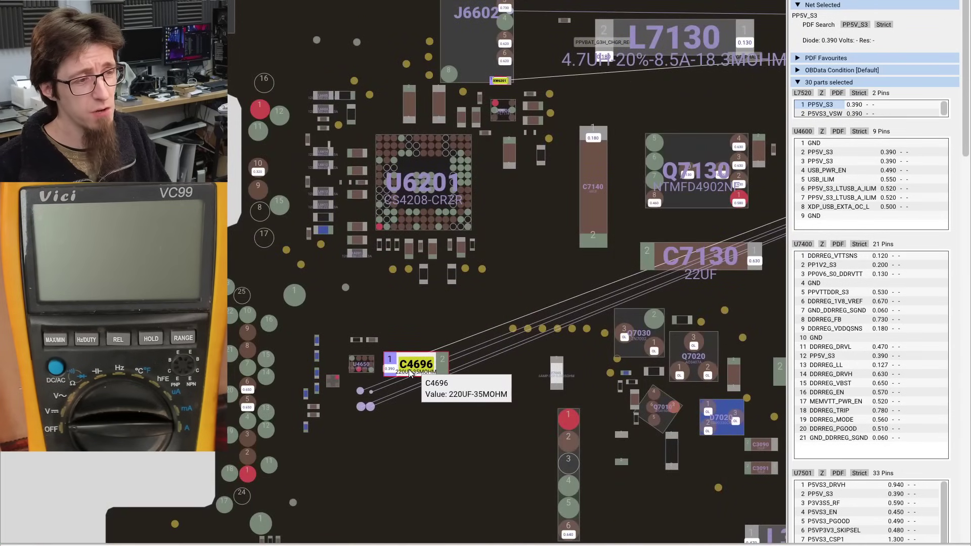
scroll(408, 375, "up", 3)
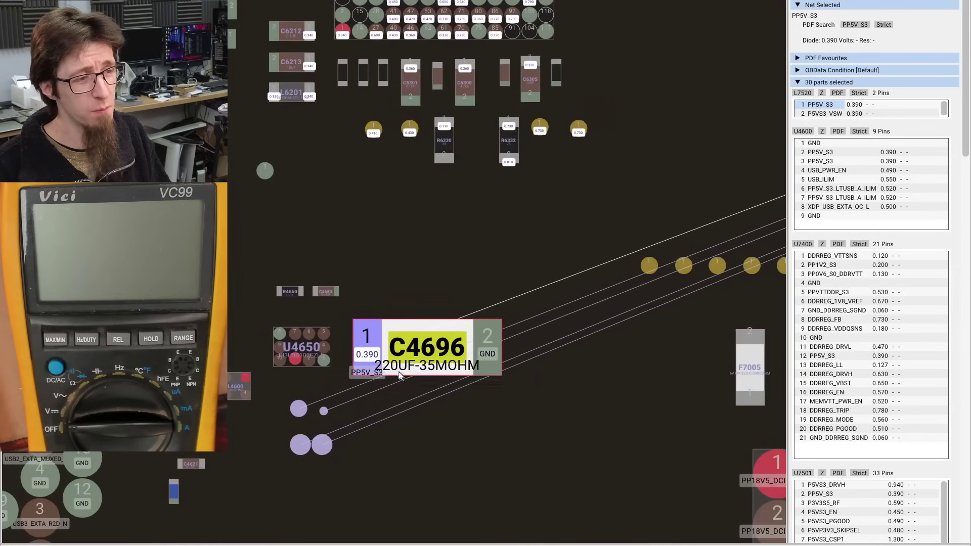
scroll(423, 373, "down", 5)
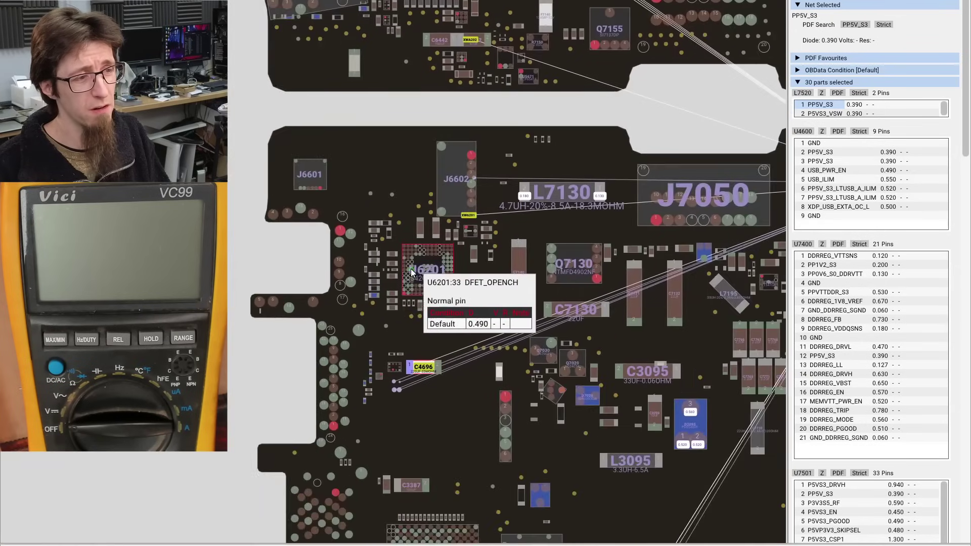
key("Up")
key("Up")
key("Up")
key("Up")
scroll(413, 265, "up", 4)
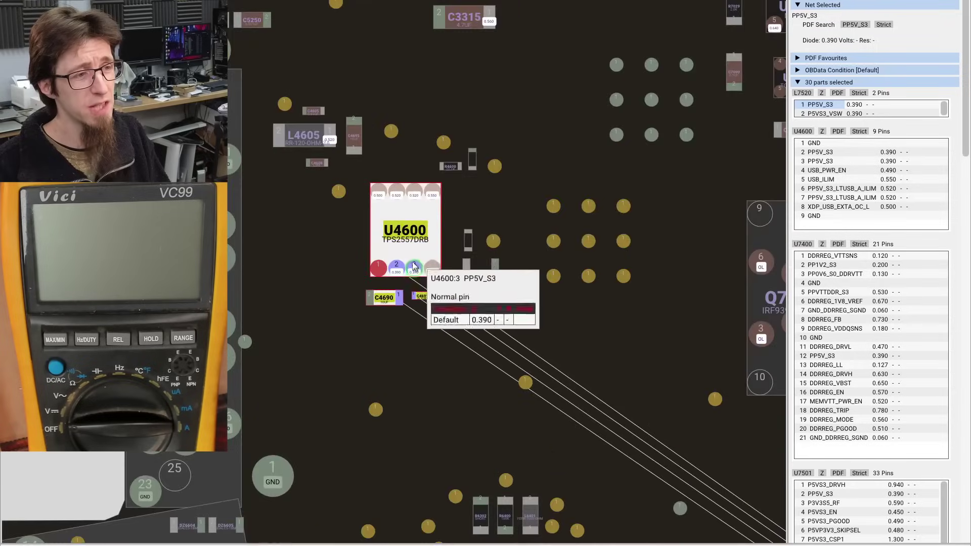
left_click_drag(413, 266, 465, 338)
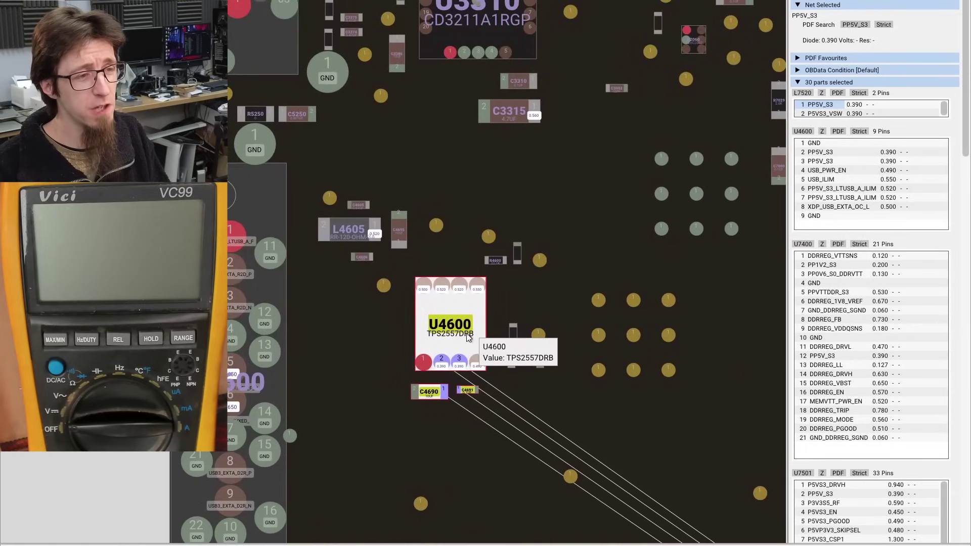
left_click(438, 303)
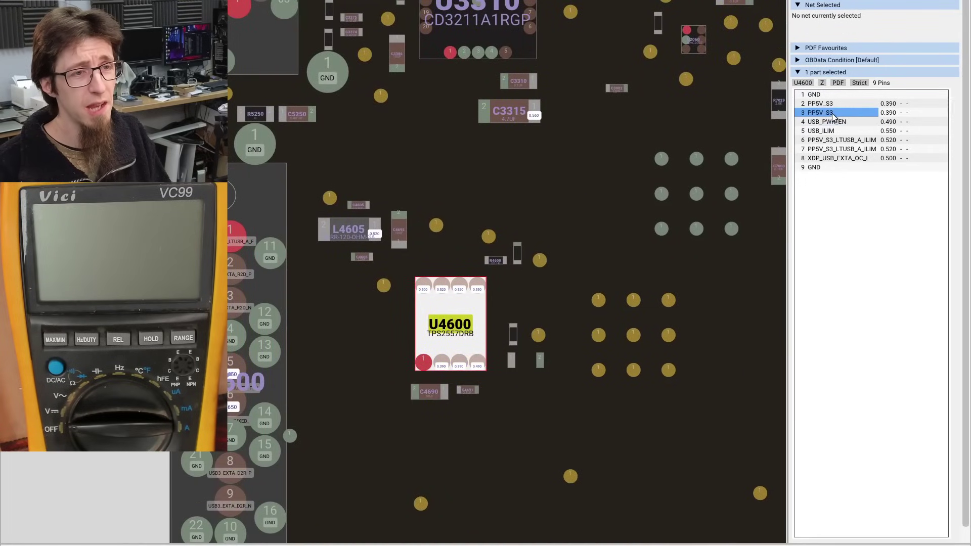
- Select U4600's PP5V_S3_LTUSB_A_ILIM net and follow it around U6201 and C4696
left_click(838, 142)
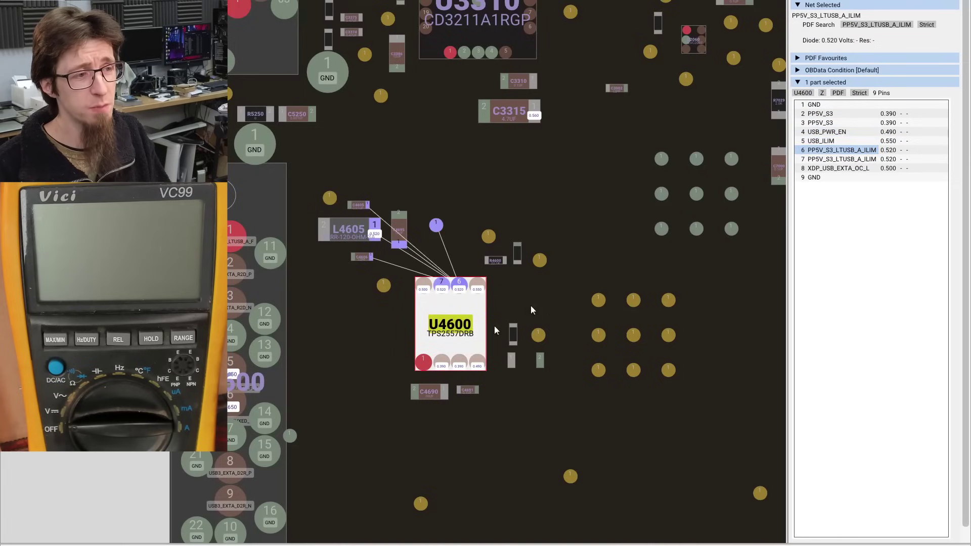
scroll(396, 242, "down", 3)
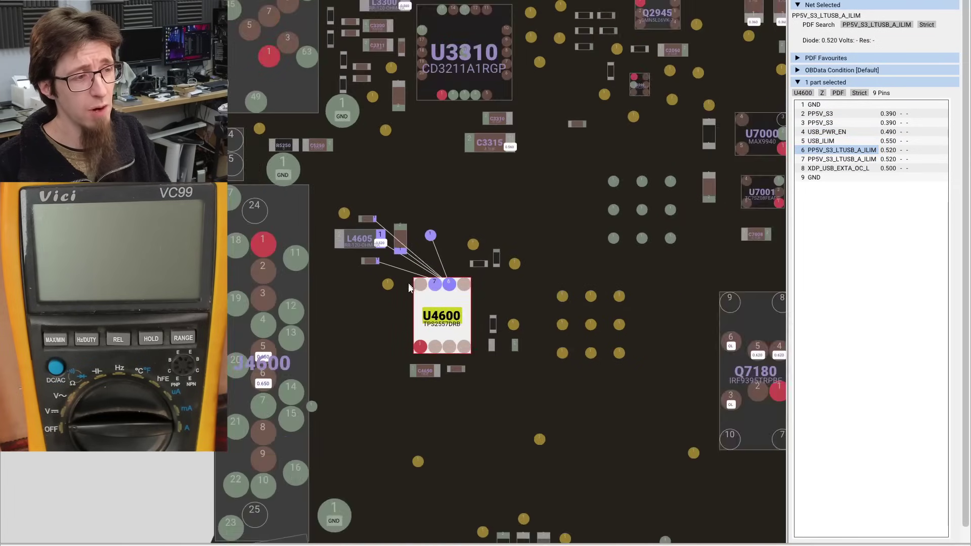
left_click_drag(396, 242, 369, 366)
scroll(415, 314, "up", 3)
left_click_drag(415, 315, 420, 232)
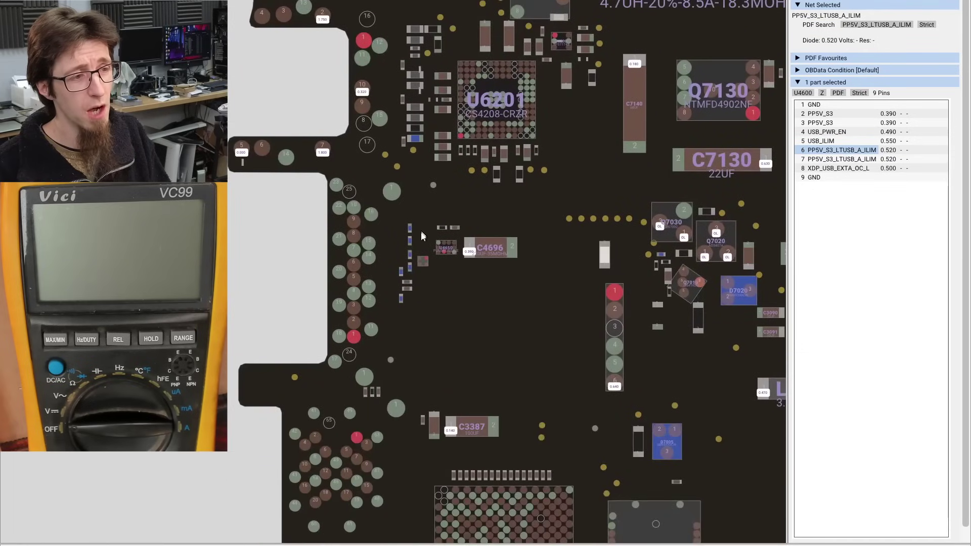
scroll(429, 199, "down", 5)
scroll(356, 306, "up", 5)
scroll(387, 262, "up", 3)
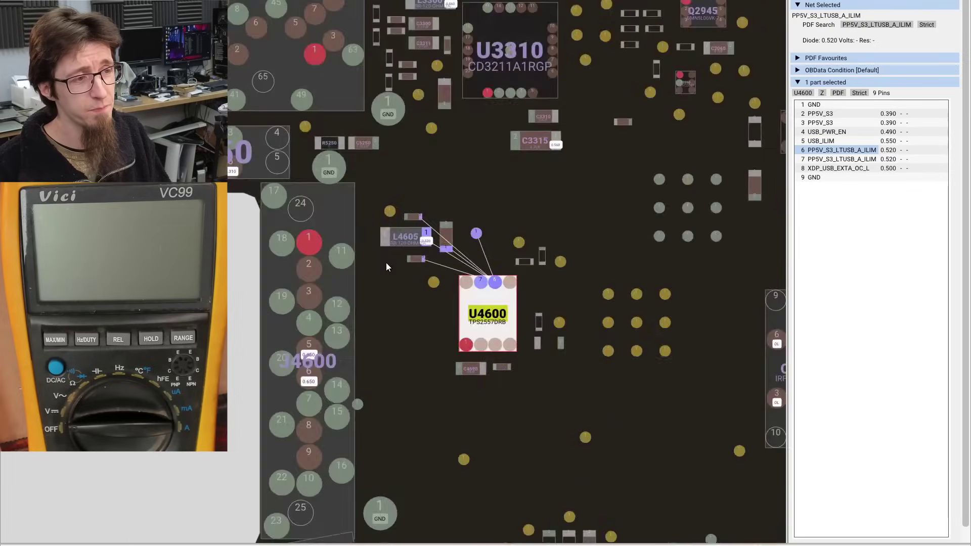
- Check J4600 pin 1's PP5V_S3_LTUSB_A_F net, then select the ILIM net from L4605 (diode 0.520 V)
left_click(328, 287)
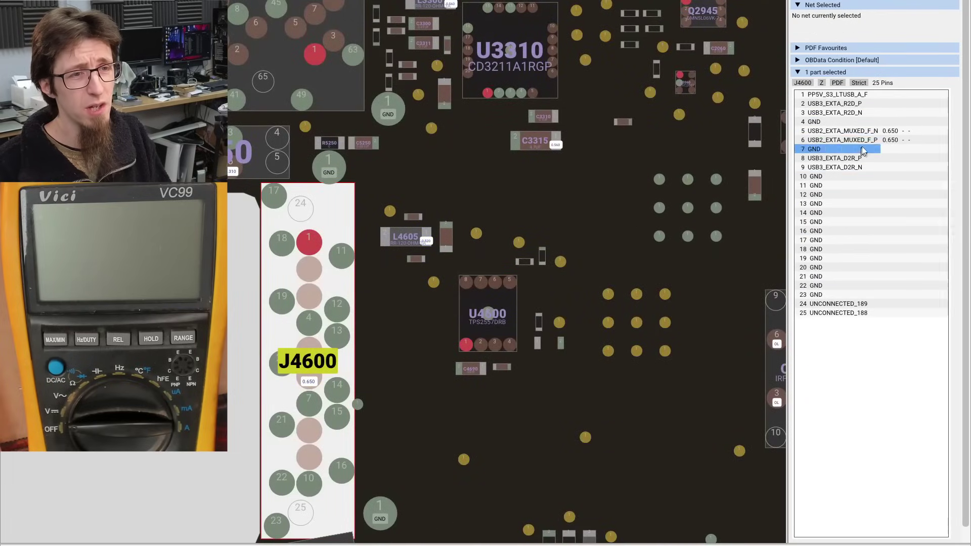
left_click(855, 94)
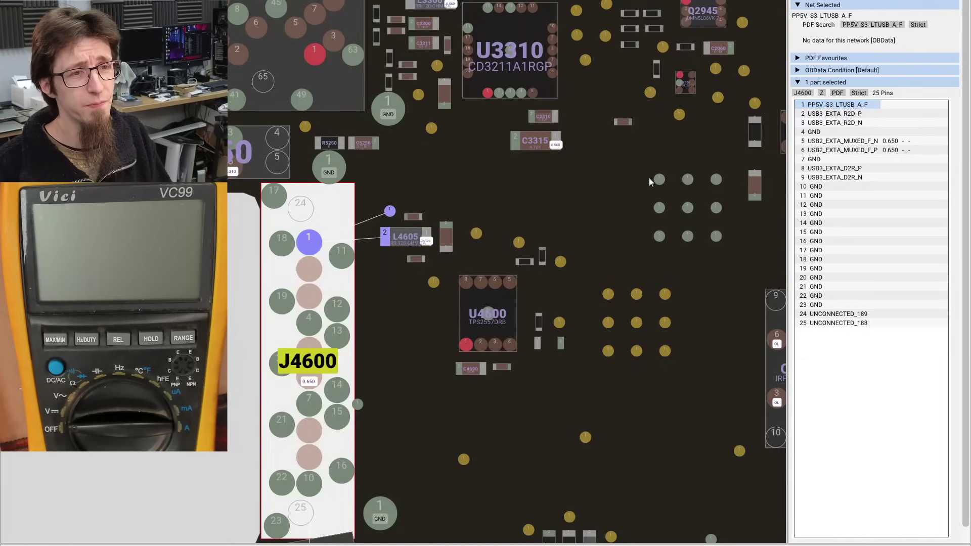
left_click(426, 234)
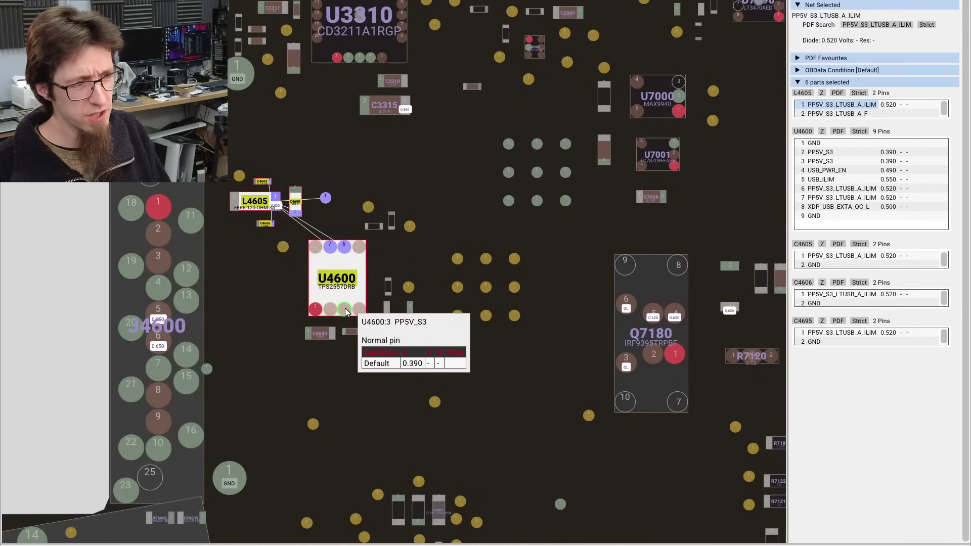
- Select PP5V_S3 at U4600 and follow it past U7400 and U7501 to C9502/C9503 near J9500
left_click(333, 313)
scroll(334, 314, "down", 3)
left_click_drag(514, 347, 337, 205)
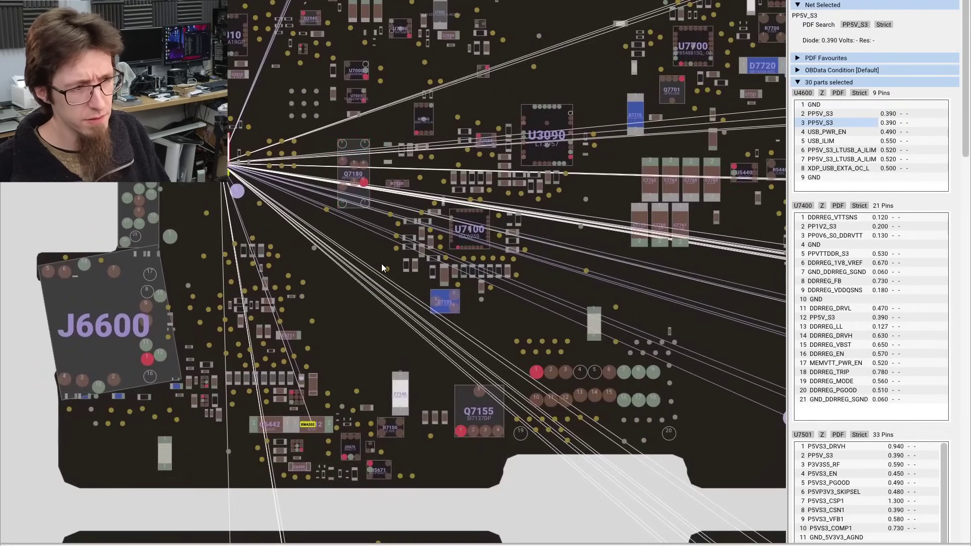
left_click_drag(385, 264, 253, 384)
left_click_drag(541, 248, 233, 385)
scroll(306, 299, "down", 3)
left_click_drag(461, 378, 199, 192)
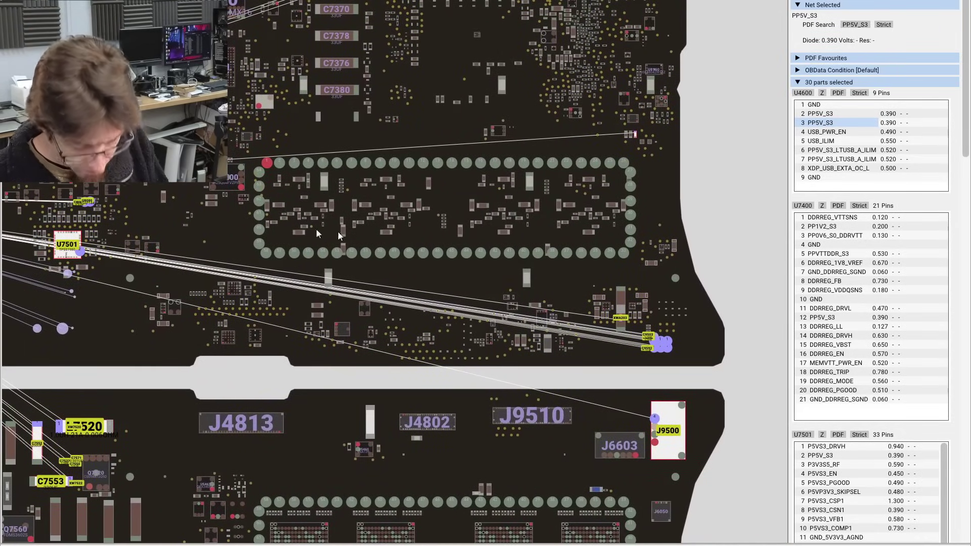
left_click_drag(644, 344, 426, 266)
- Zoom out to see PP5V_S3's lines radiating from U4600 across the whole board
scroll(449, 253, "up", 4)
scroll(449, 253, "up", 3)
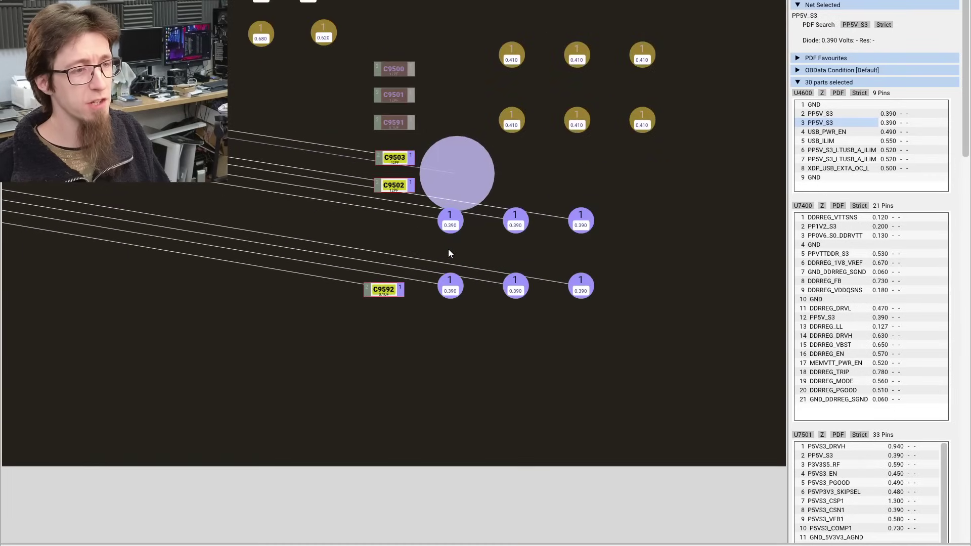
scroll(406, 260, "down", 5)
scroll(406, 261, "down", 5)
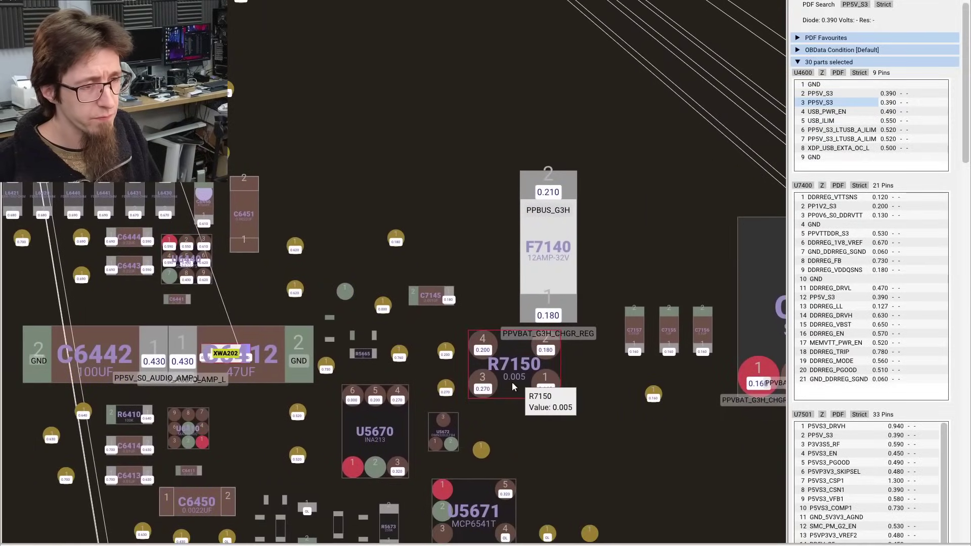
- Select sense resistor R7150 to list its four charger-sense pins, and view Q7155 beside it
left_click(509, 389)
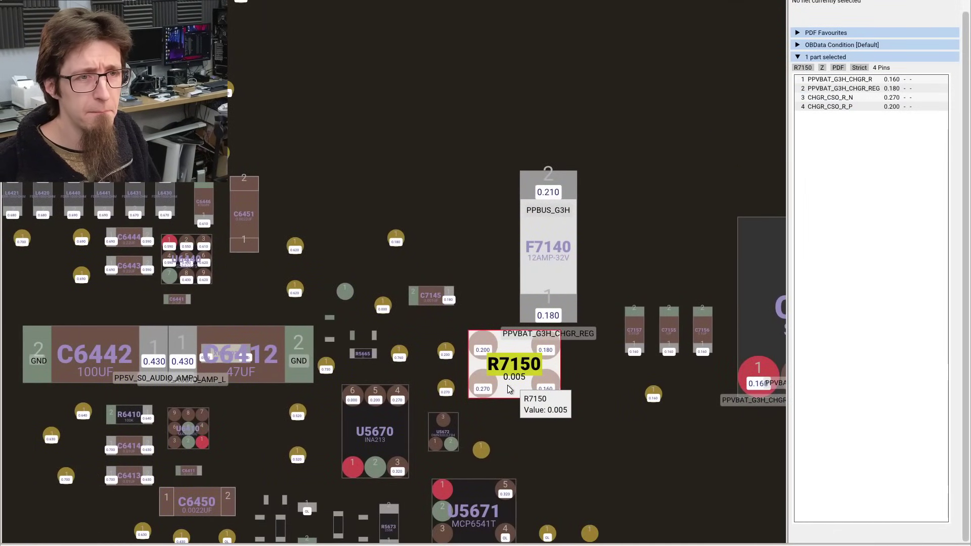
mouse_move(550, 376)
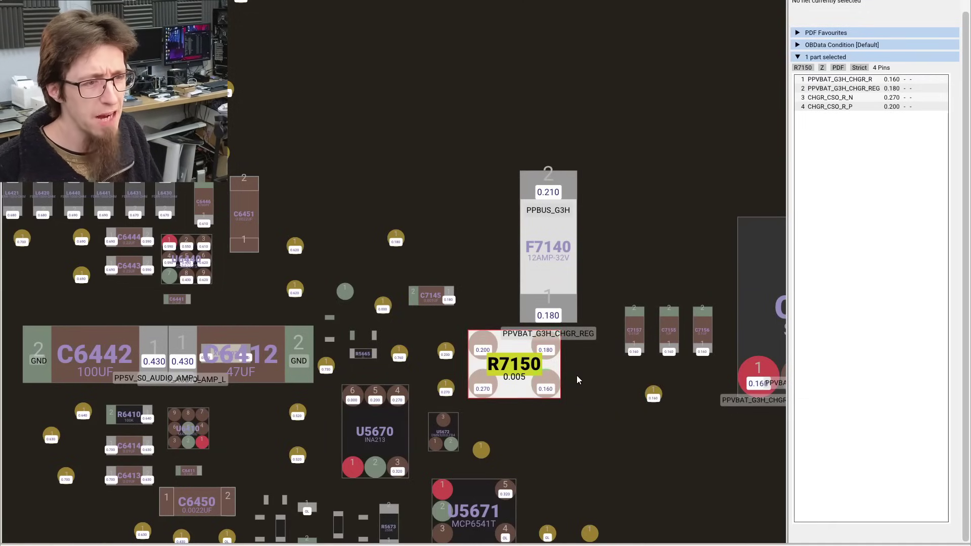
left_click_drag(578, 379, 443, 342)
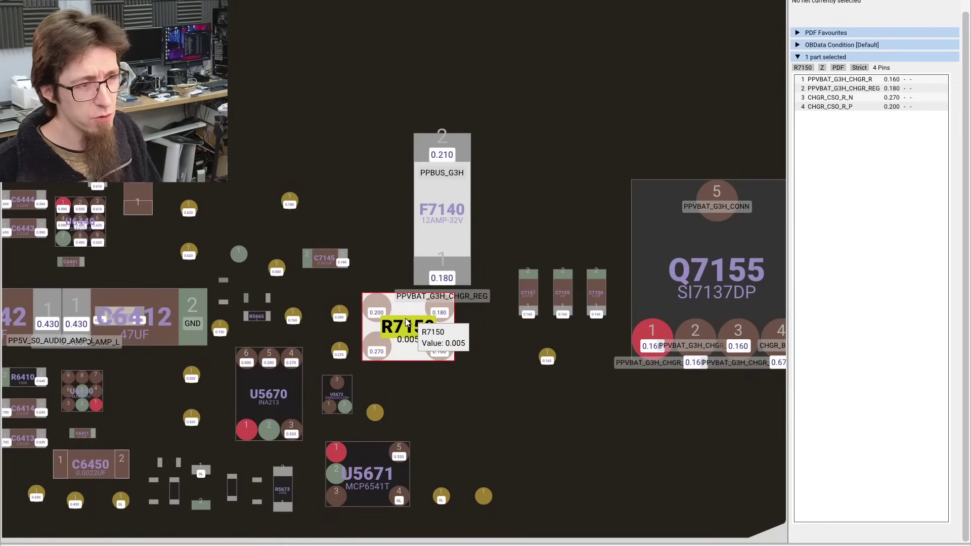
scroll(407, 323, "up", 3)
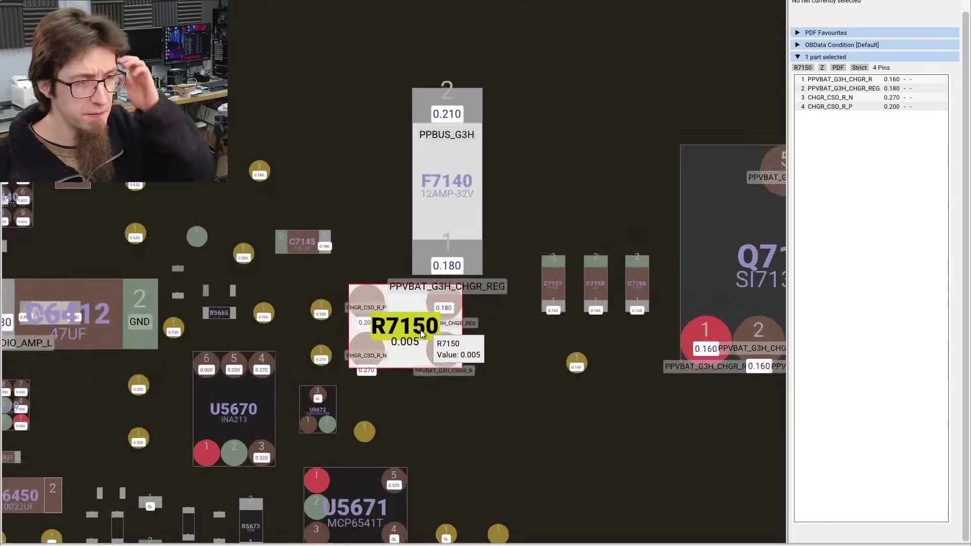
scroll(412, 298, "down", 2)
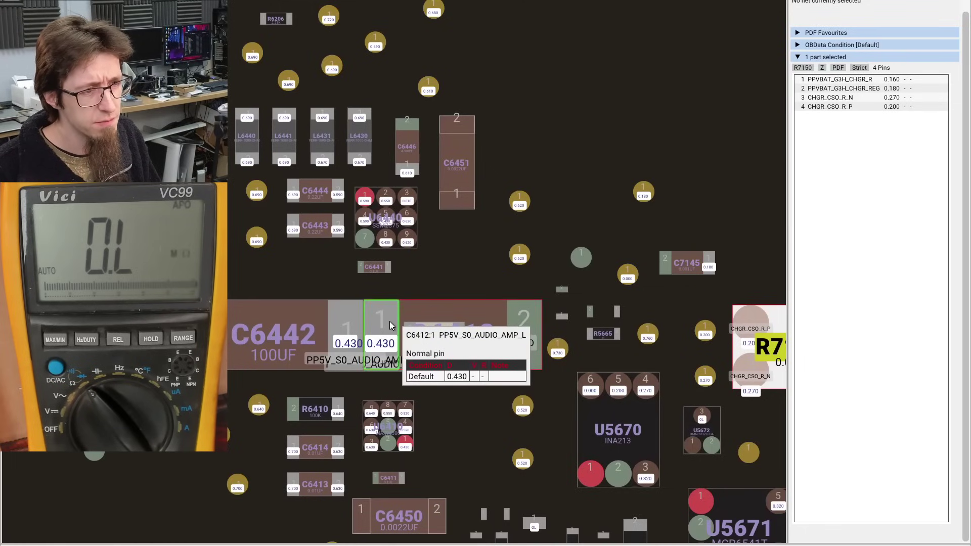
- Select pin 1 of C6412 to show the PP5V_S0_AUDIO_AMP_L net and its 8 parts
left_click(390, 321)
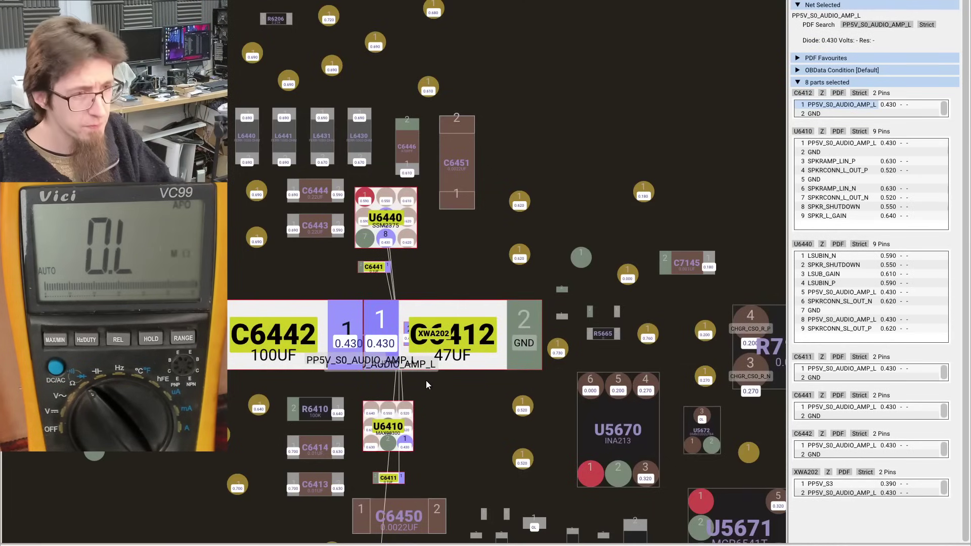
mouse_move(388, 322)
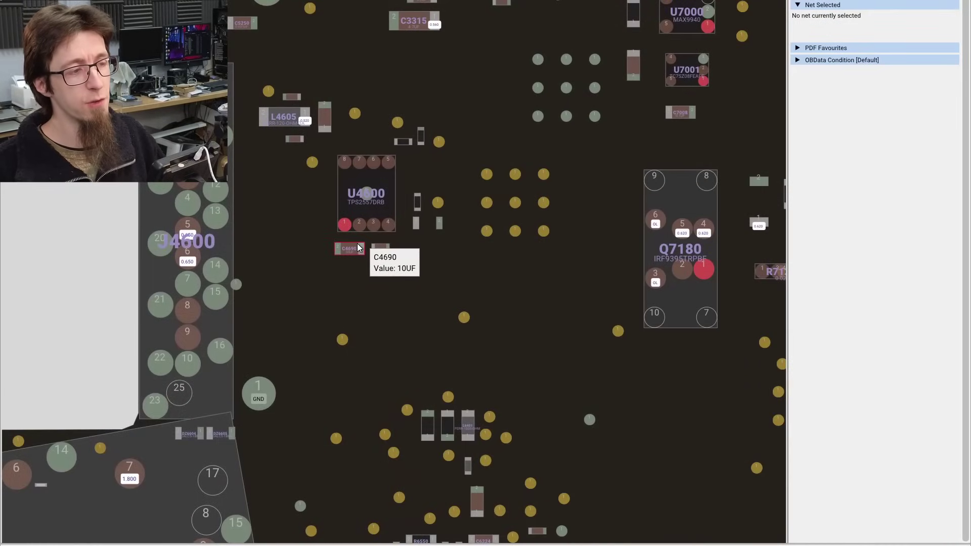
- Zoom in on capacitor C4690 below U4600 and select the PP5V_S3 net from its pin 1
left_click(358, 248)
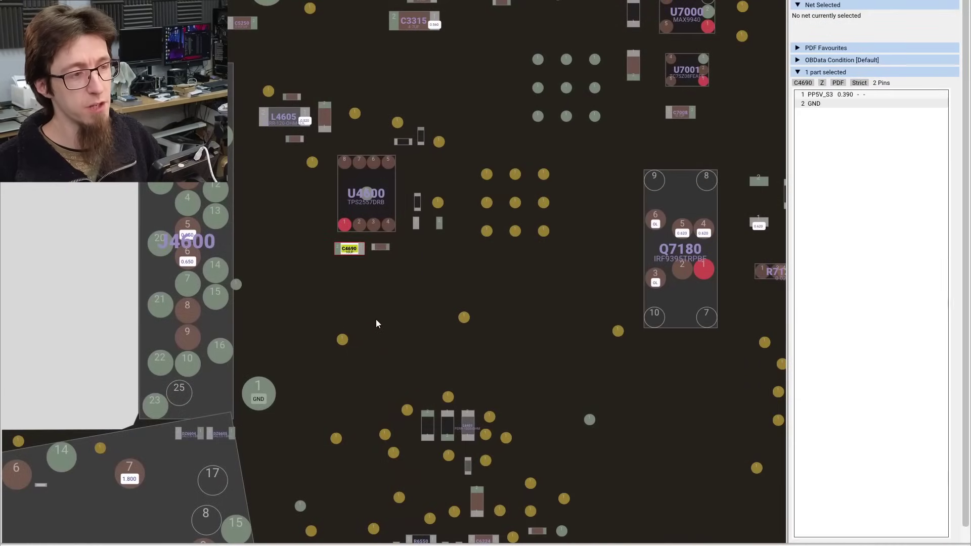
left_click_drag(384, 320, 566, 364)
scroll(583, 275, "up", 4)
mouse_move(426, 333)
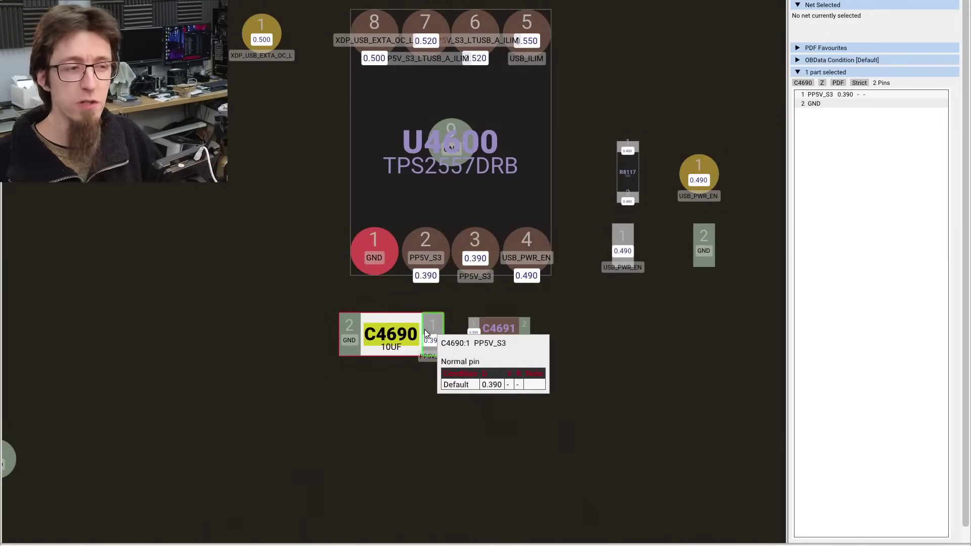
left_click(431, 327)
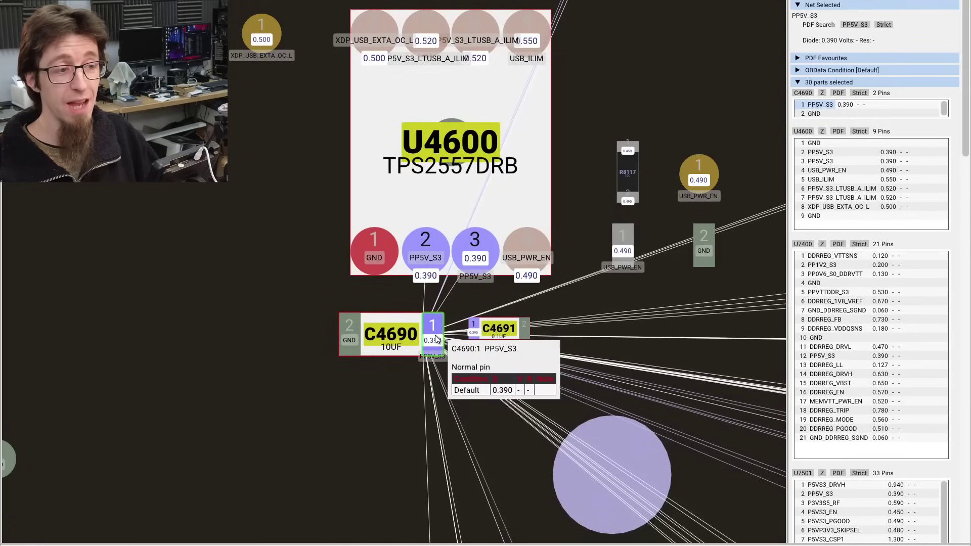
- Zoom out and pan below U4600, then zoom back in on fuse F7140 and resistor R7150
scroll(454, 333, "down", 3)
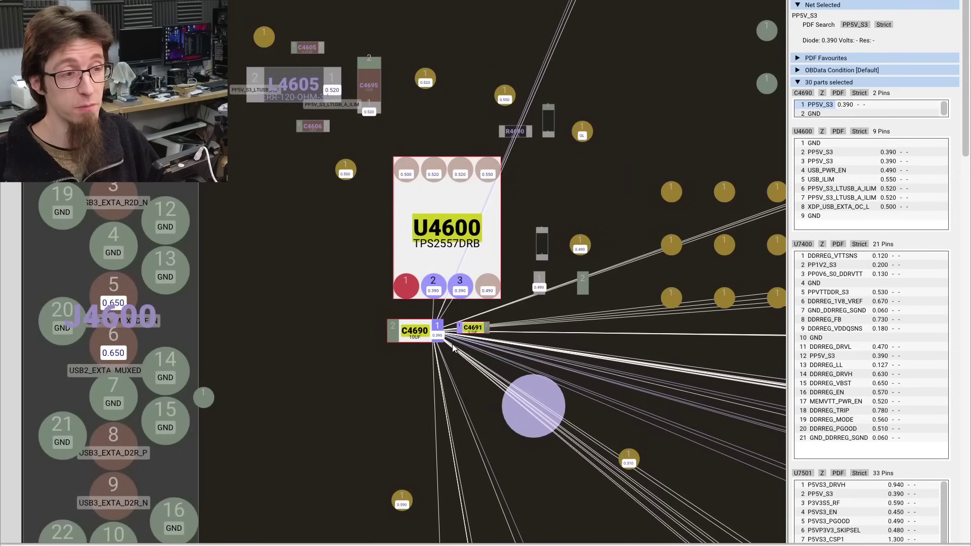
scroll(451, 335, "down", 3)
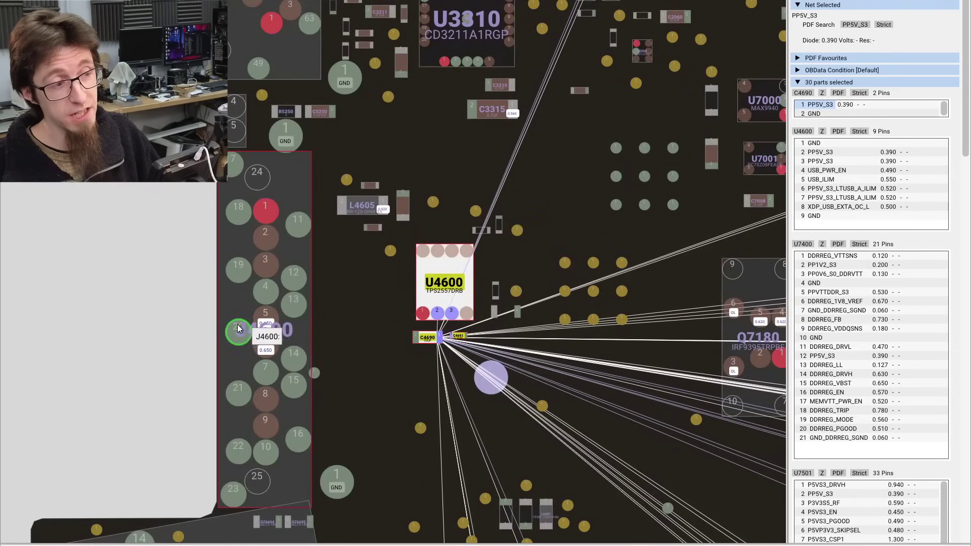
scroll(395, 351, "down", 3)
left_click_drag(457, 376, 357, 260)
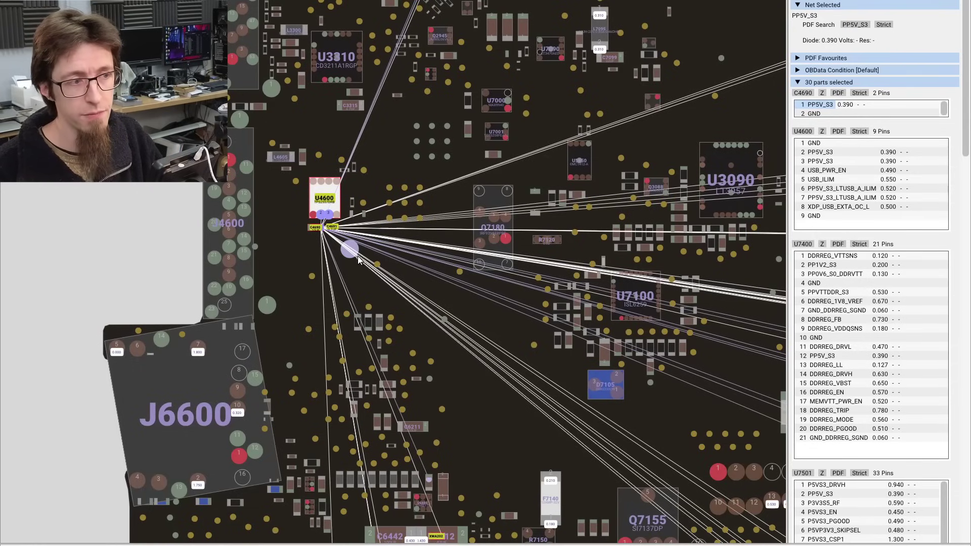
scroll(311, 239, "up", 3)
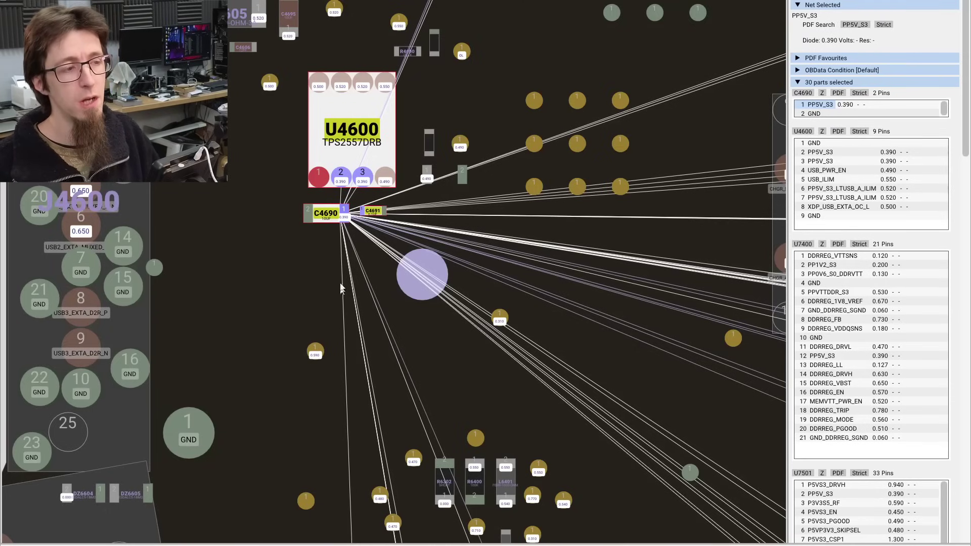
scroll(480, 365, "down", 5)
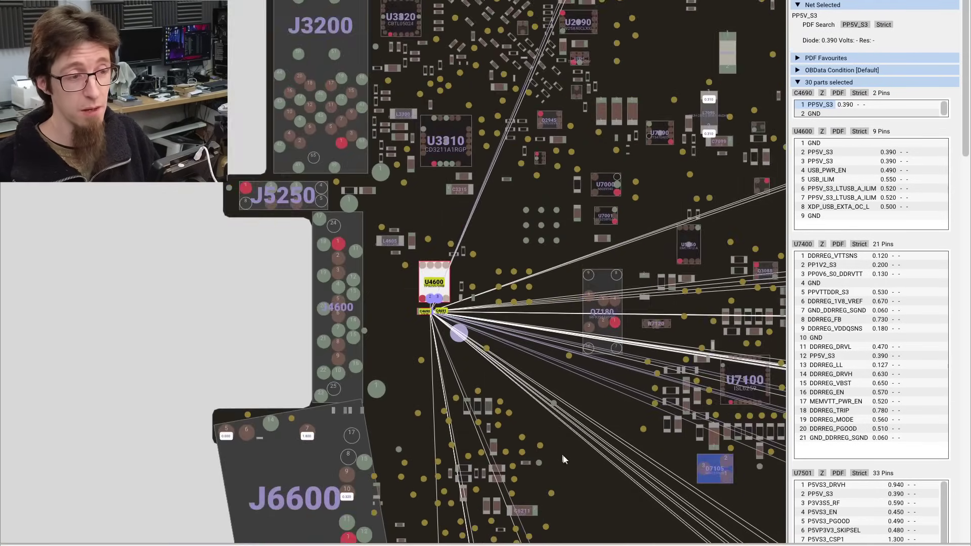
scroll(506, 394, "up", 3)
scroll(475, 349, "up", 3)
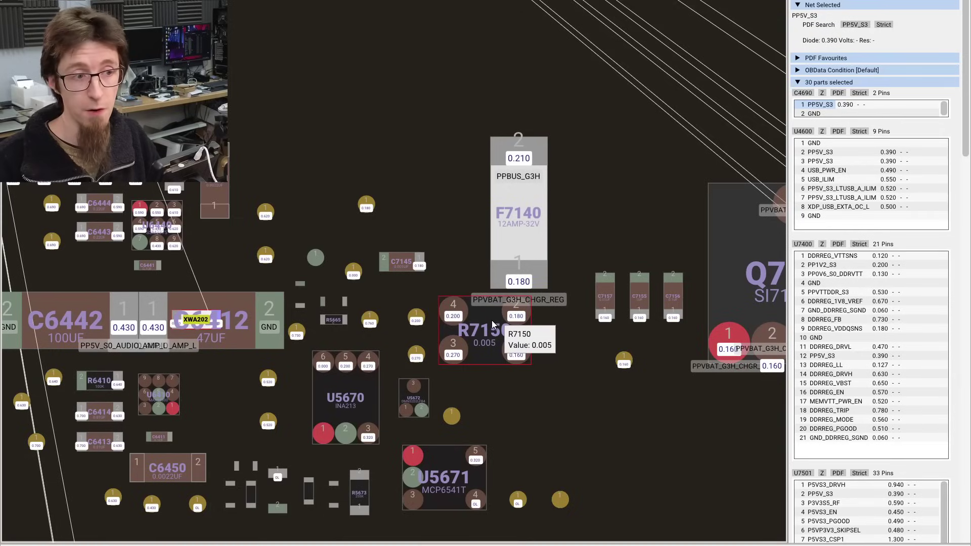
- Select C6412 and trace PP5V_S0_AUDIO_AMP_L from its pin 1, recentring on C6442 and C6412
left_click_drag(491, 320, 627, 322)
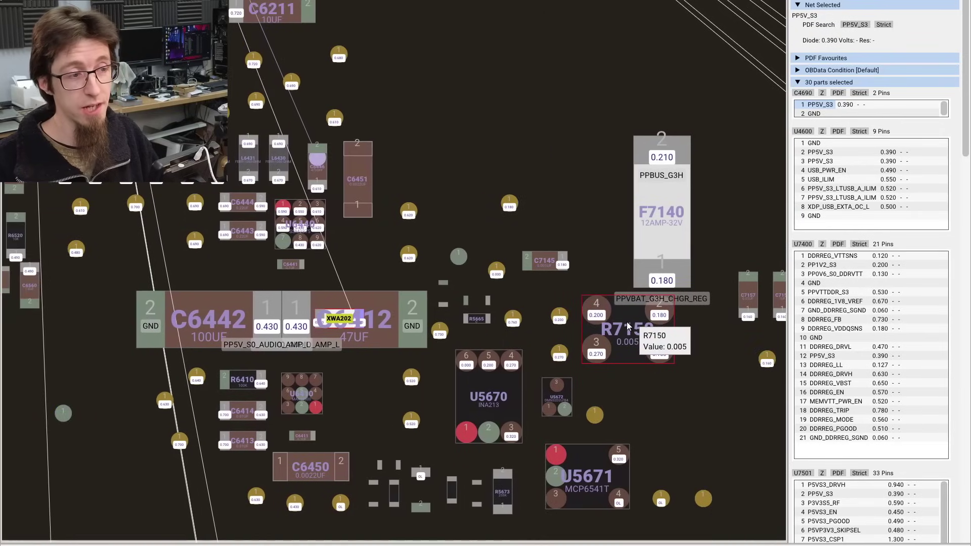
left_click(414, 311)
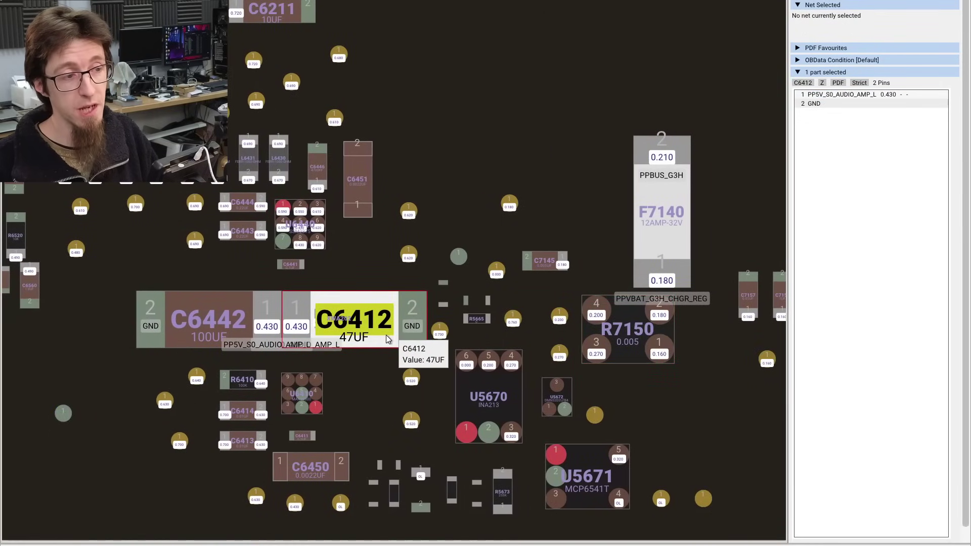
left_click(295, 308)
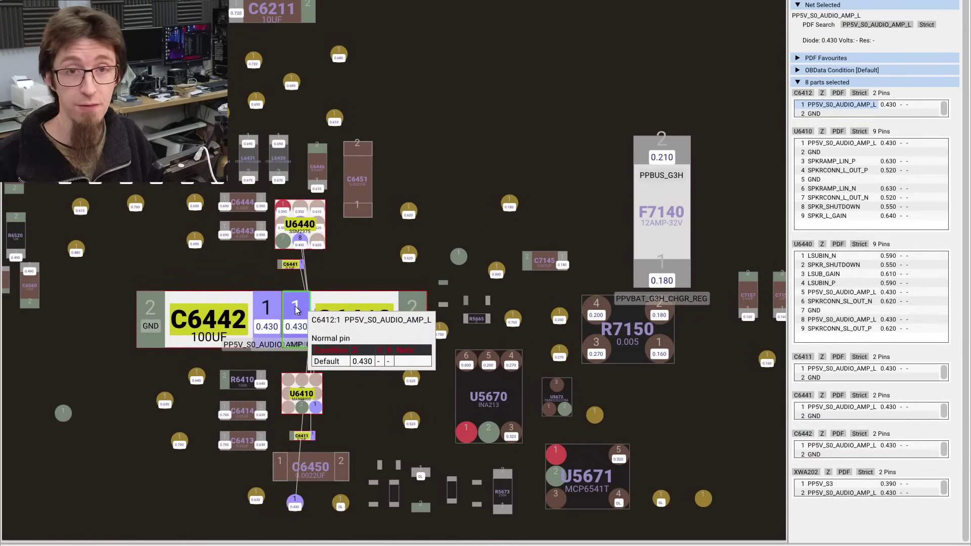
left_click_drag(297, 310, 360, 296)
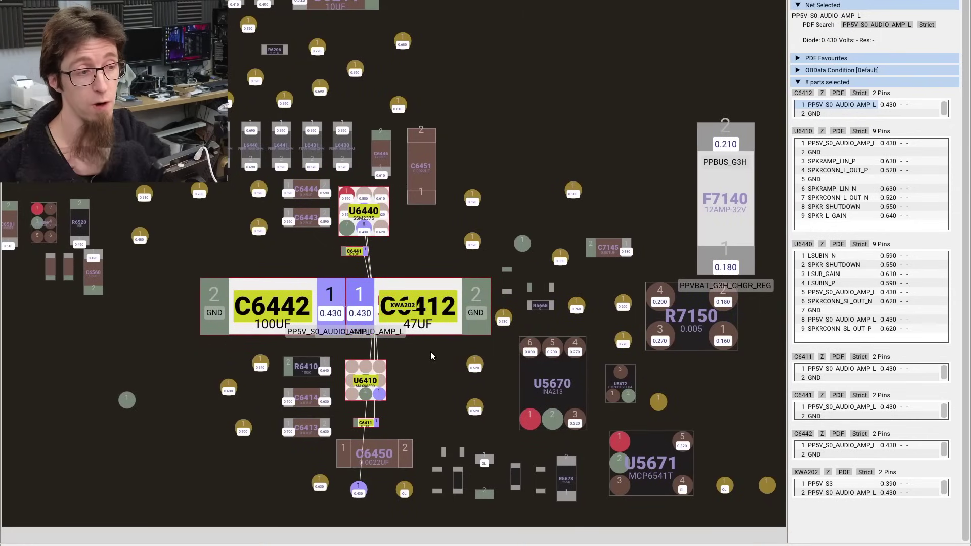
mouse_move(355, 306)
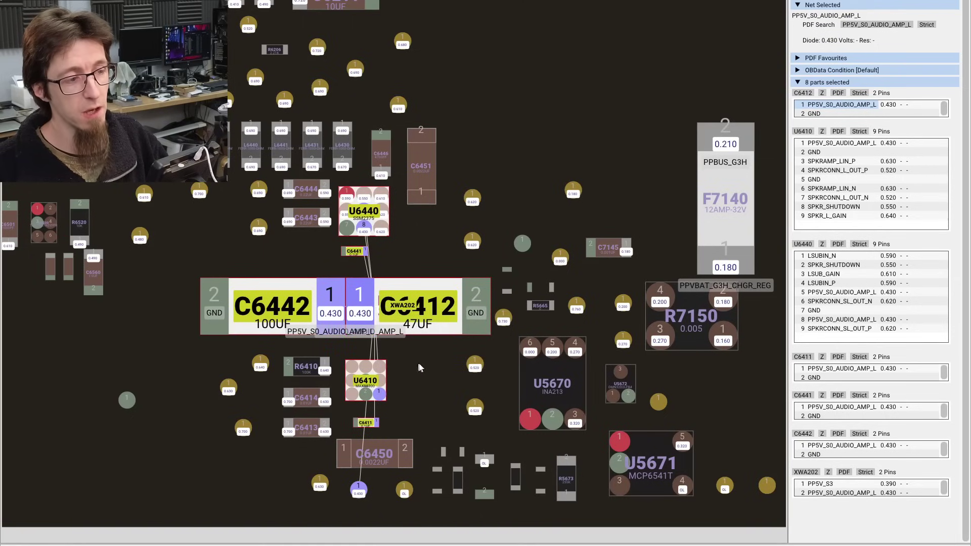
- Zoom out to inductor L7520 and select the PP5V_S3 net from its pin
scroll(424, 369, "down", 5)
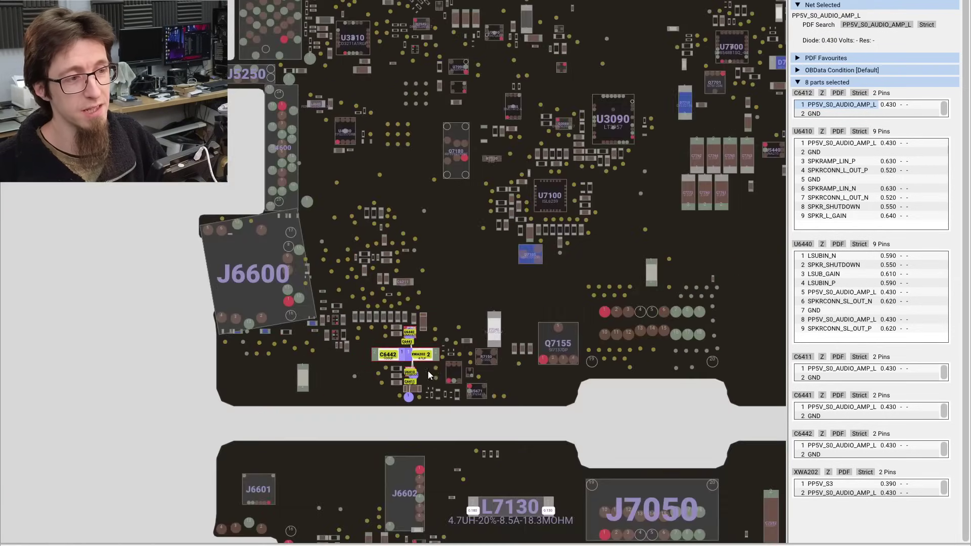
scroll(442, 360, "down", 3)
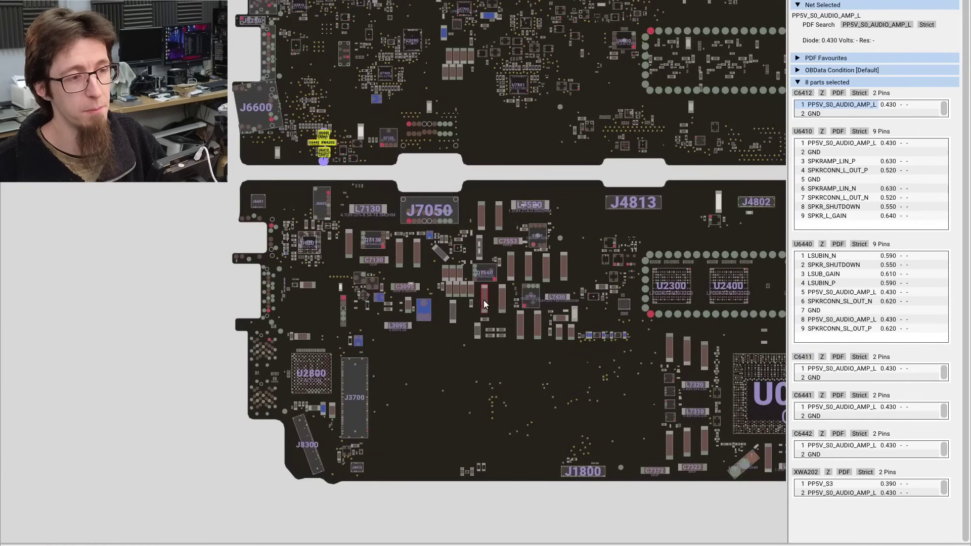
left_click_drag(490, 184, 470, 238)
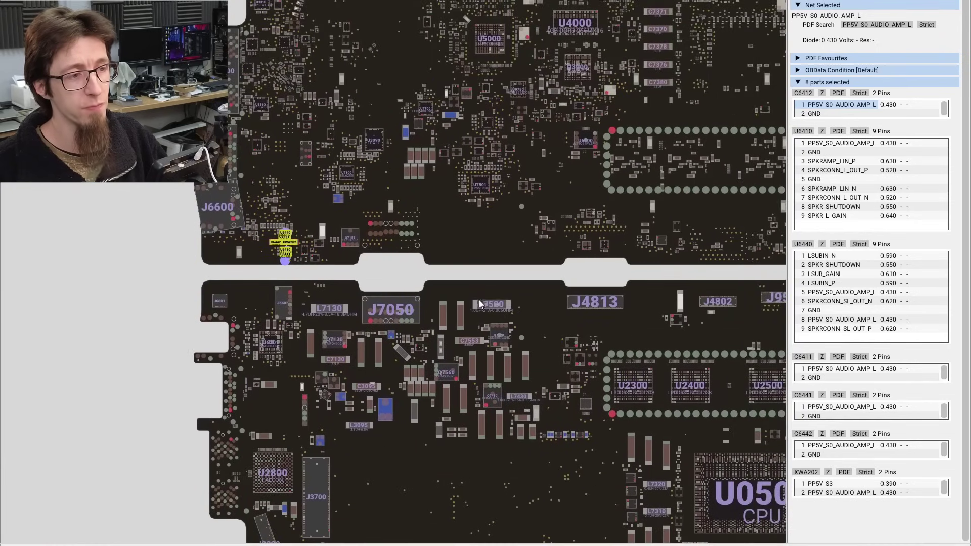
left_click(476, 307)
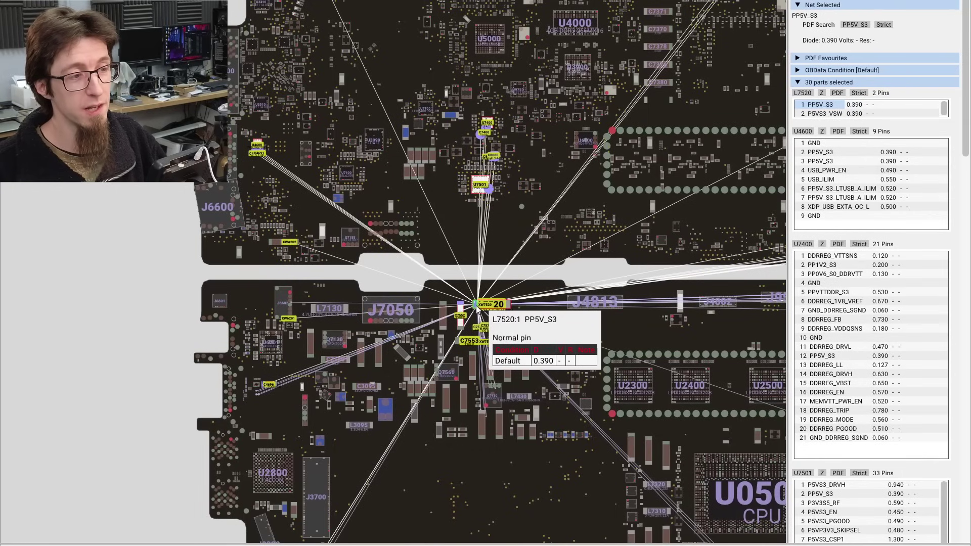
- Follow the PP5V_S3 ratlines across both board halves to its 30 parts
left_click_drag(477, 309, 377, 400)
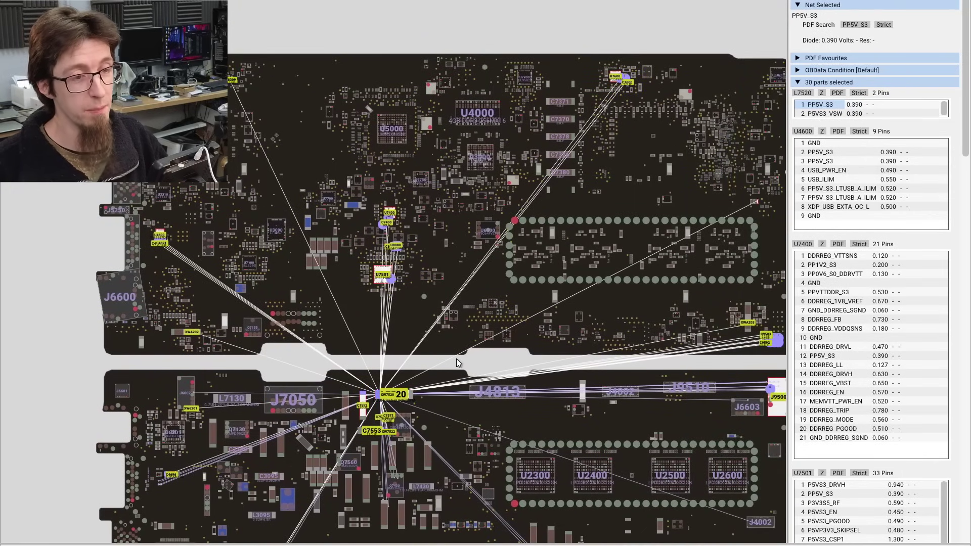
left_click_drag(456, 359, 382, 388)
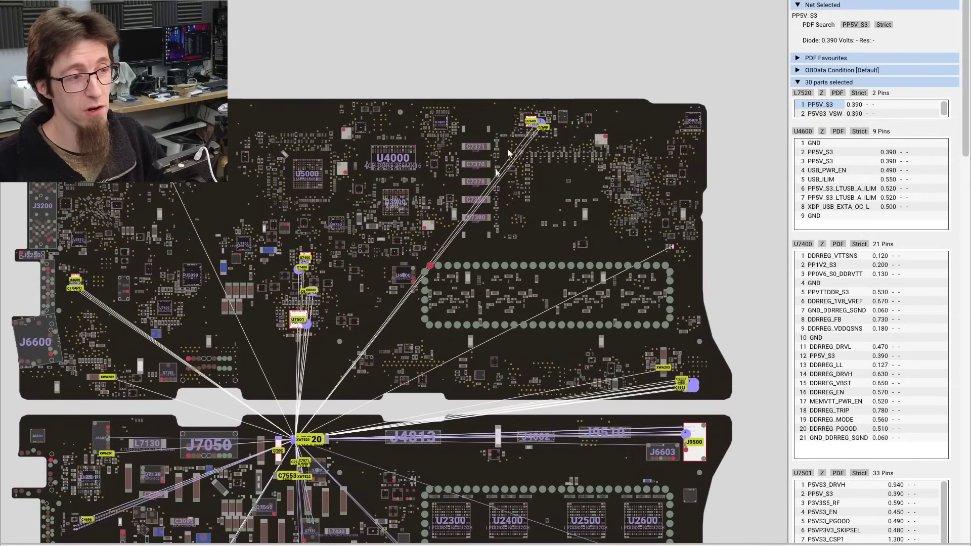
left_click_drag(488, 185, 671, 145)
left_click_drag(513, 316, 624, 308)
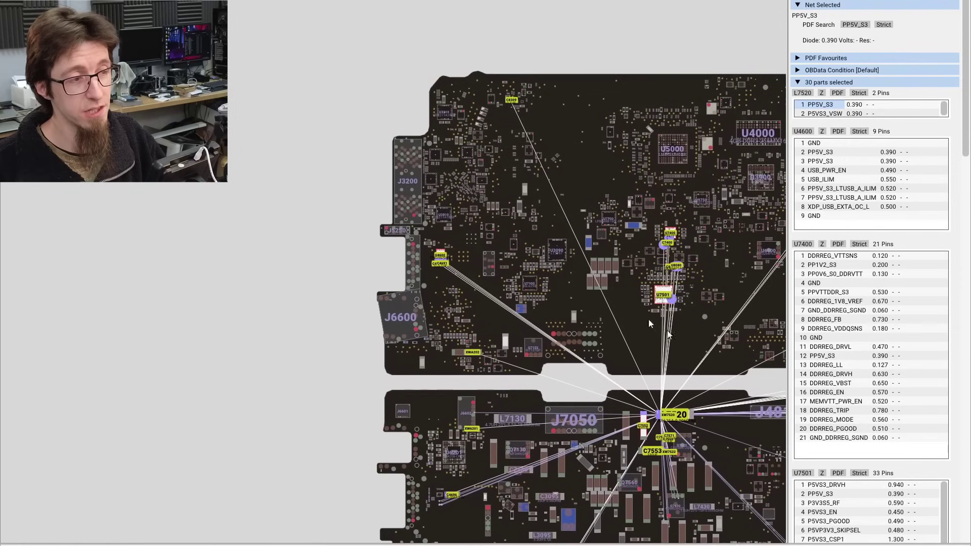
left_click_drag(454, 301, 529, 250)
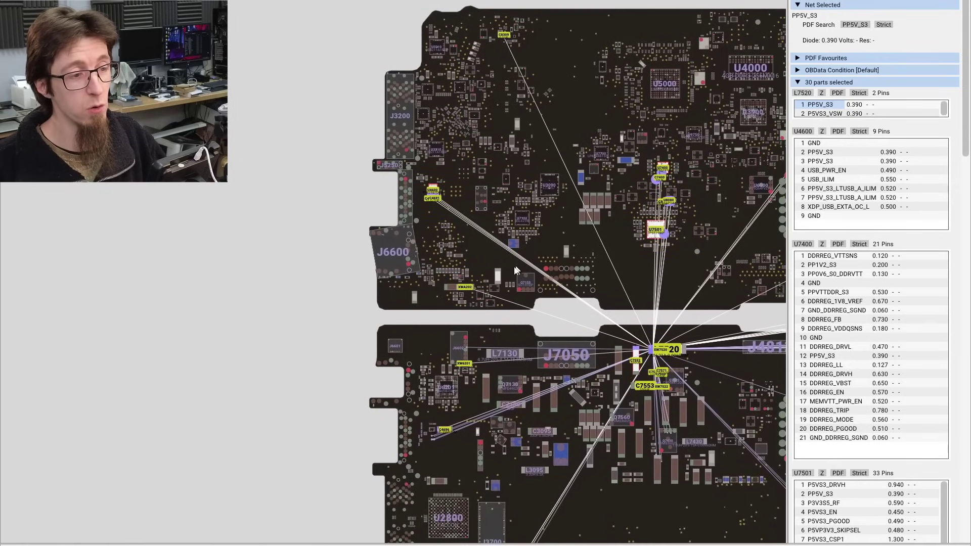
- Zoom onto jumper XWA202 and select PP5V_S0_AUDIO_AMP_L from its pin 2, then zoom out
scroll(459, 302, "up", 2)
scroll(460, 301, "up", 5)
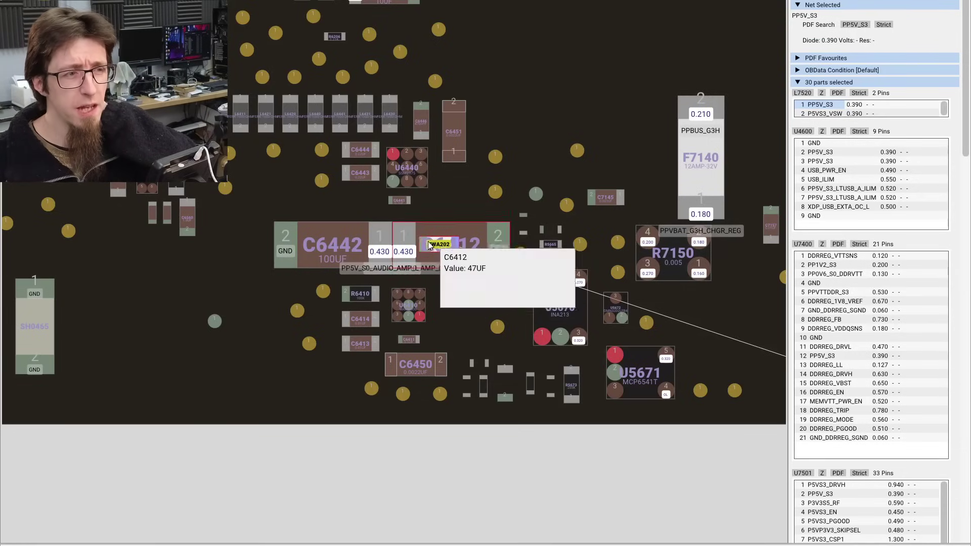
scroll(426, 249, "up", 5)
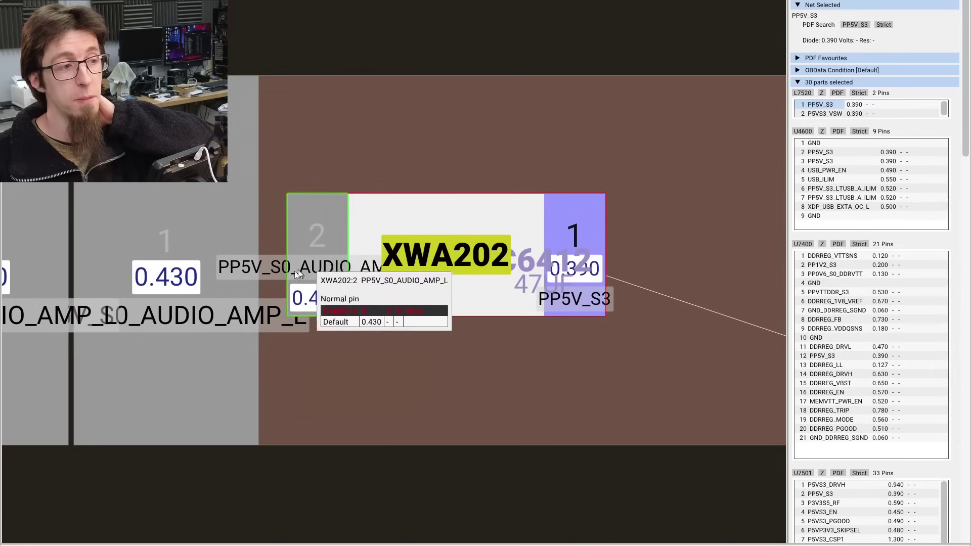
left_click(320, 231)
scroll(324, 238, "down", 5)
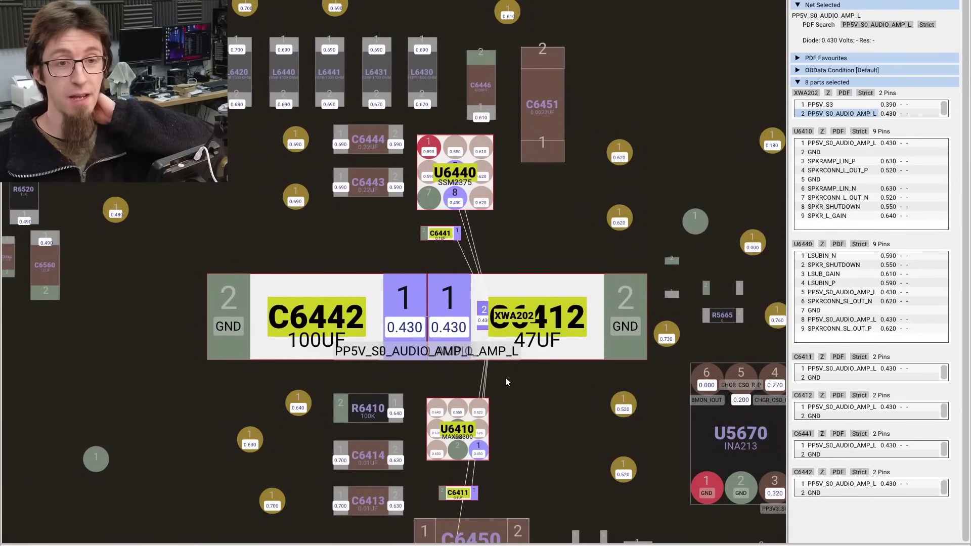
scroll(448, 334, "down", 5)
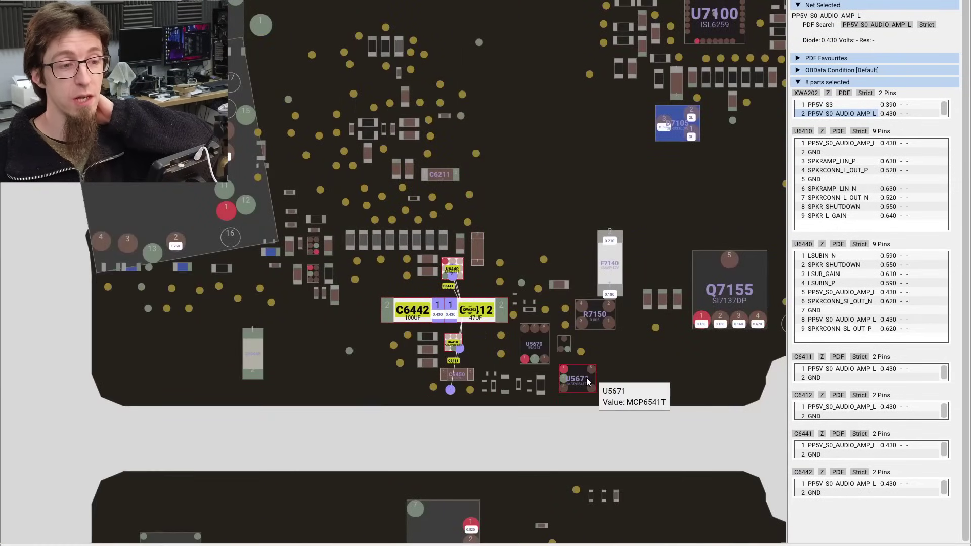
scroll(588, 382, "down", 5)
scroll(465, 317, "down", 3)
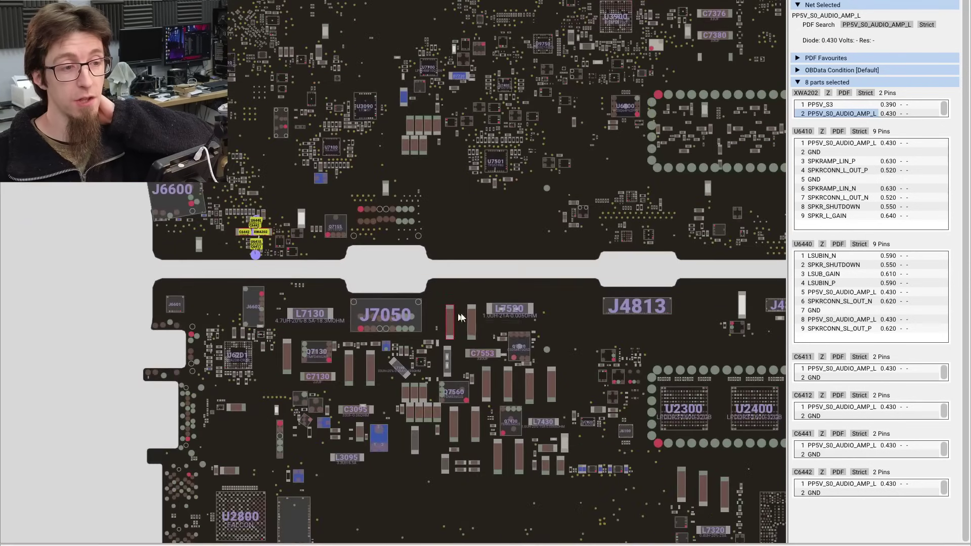
left_click(492, 310)
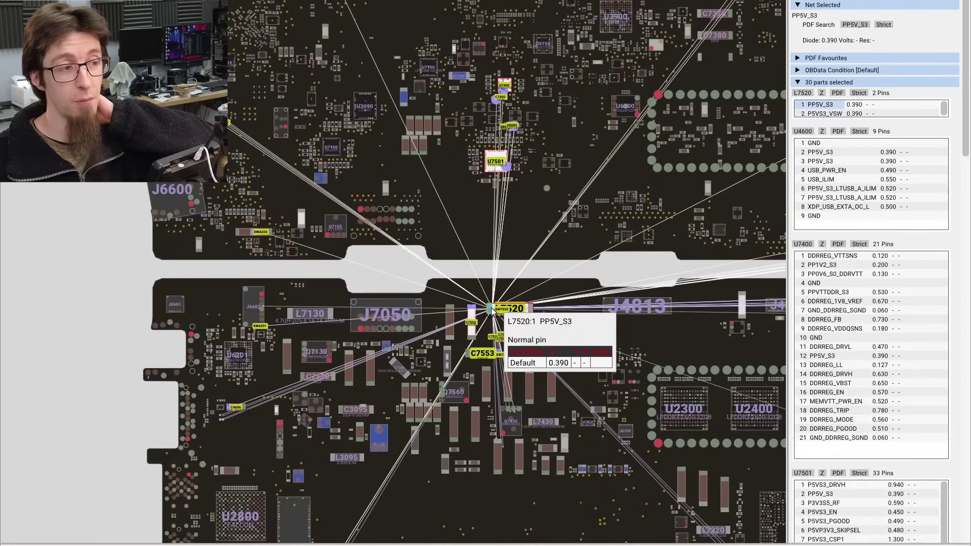
scroll(192, 234, "up", 3)
scroll(192, 233, "up", 3)
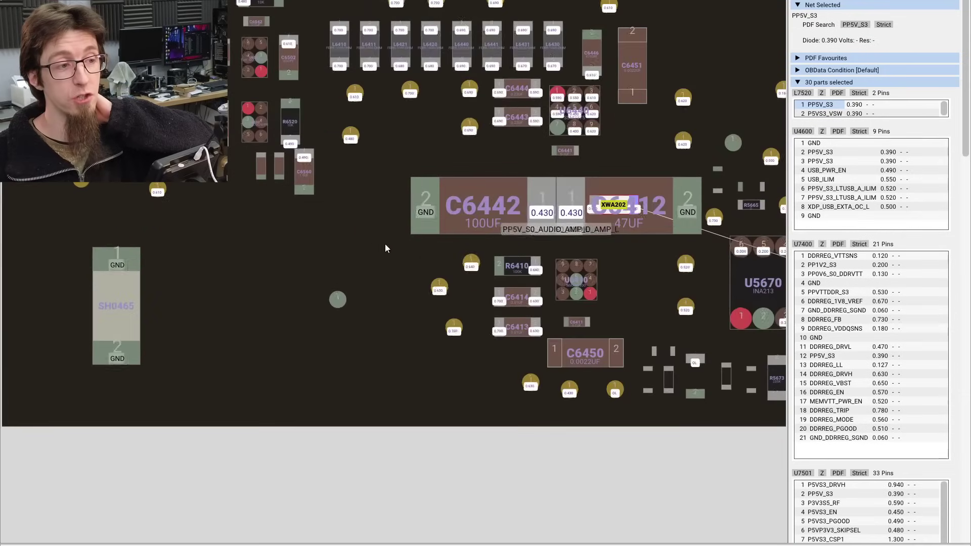
left_click(572, 212)
left_click_drag(597, 192, 476, 253)
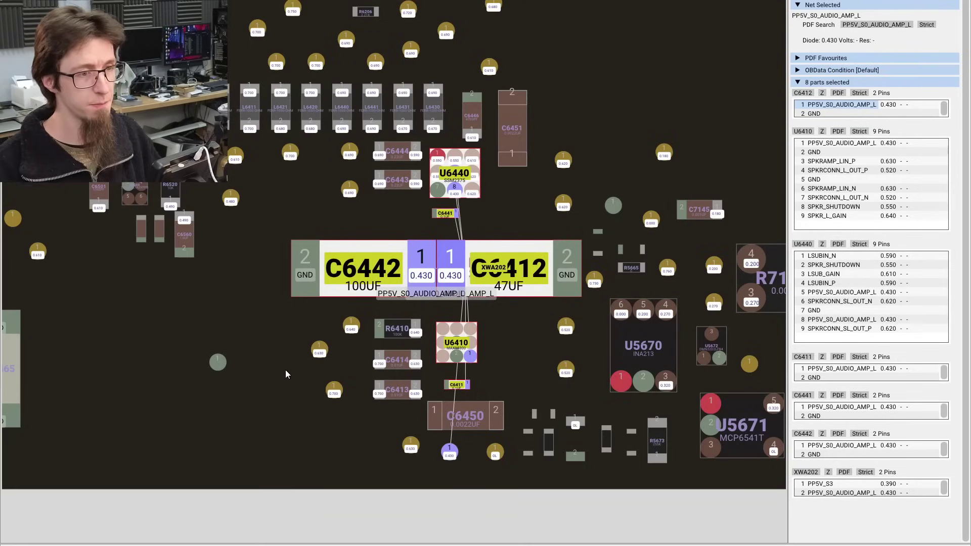
- Select capacitor C6412 alone and look it up in the schematic PDF
scroll(526, 245, "up", 3)
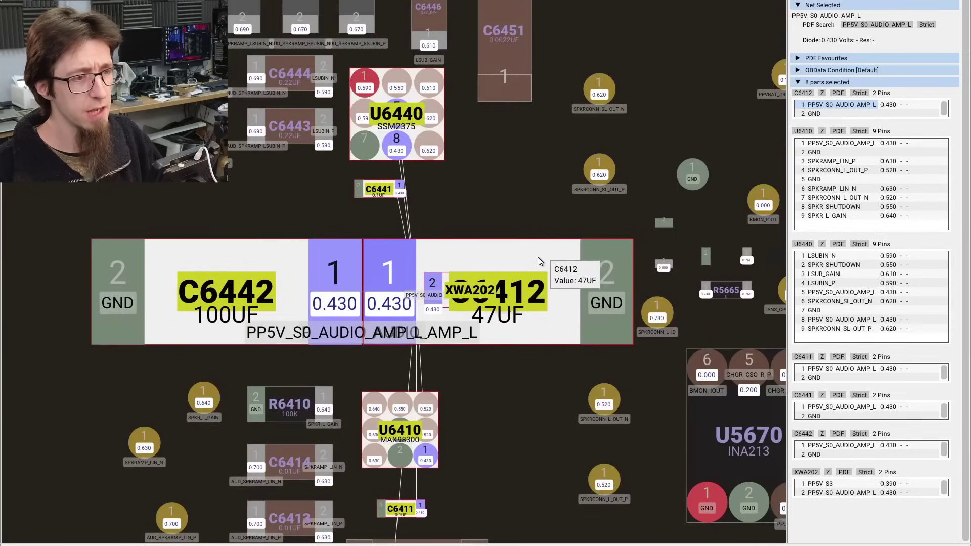
left_click(539, 262)
right_click(527, 268)
key("Escape")
key("alt+Tab")
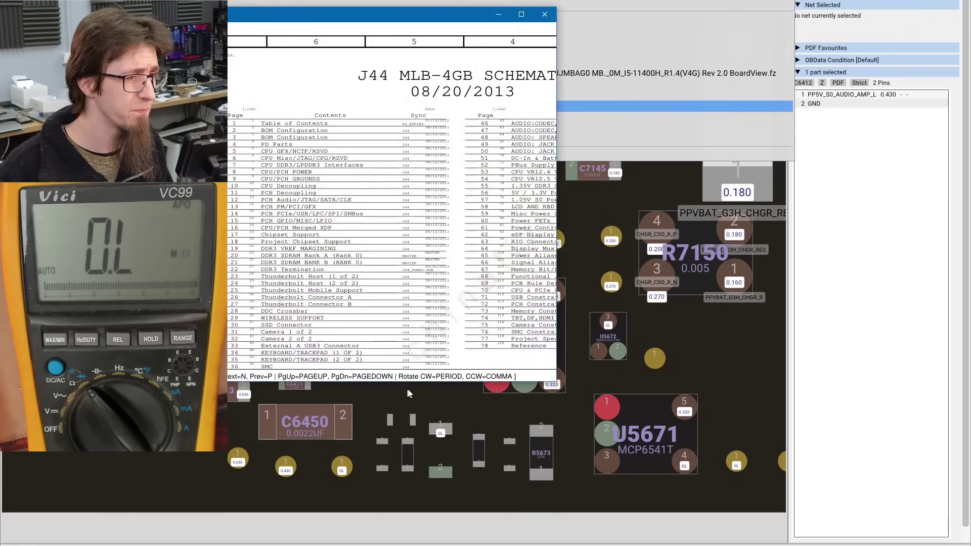
key("Escape")
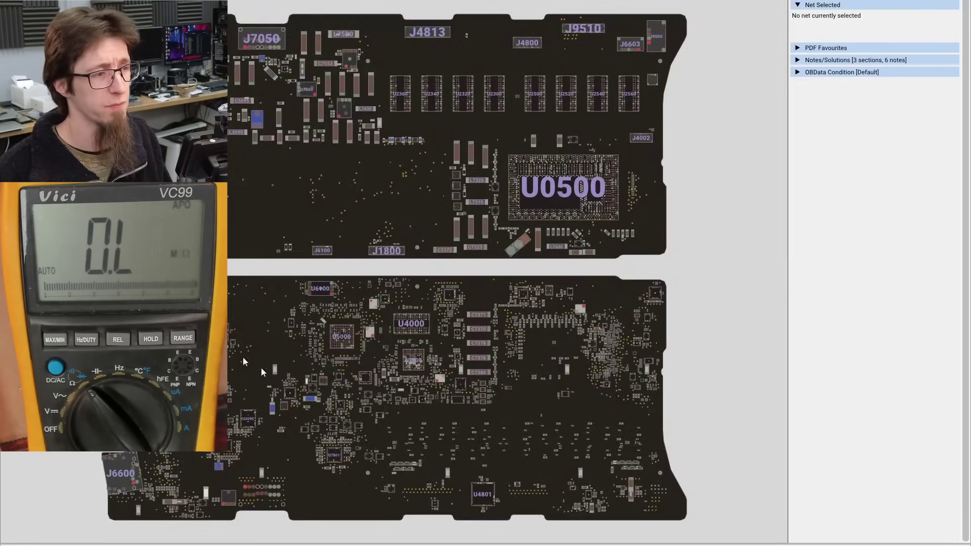
- Recentre on the U6440 speaker amp area and open C6412 in the schematic PDF
scroll(165, 483, "up", 10)
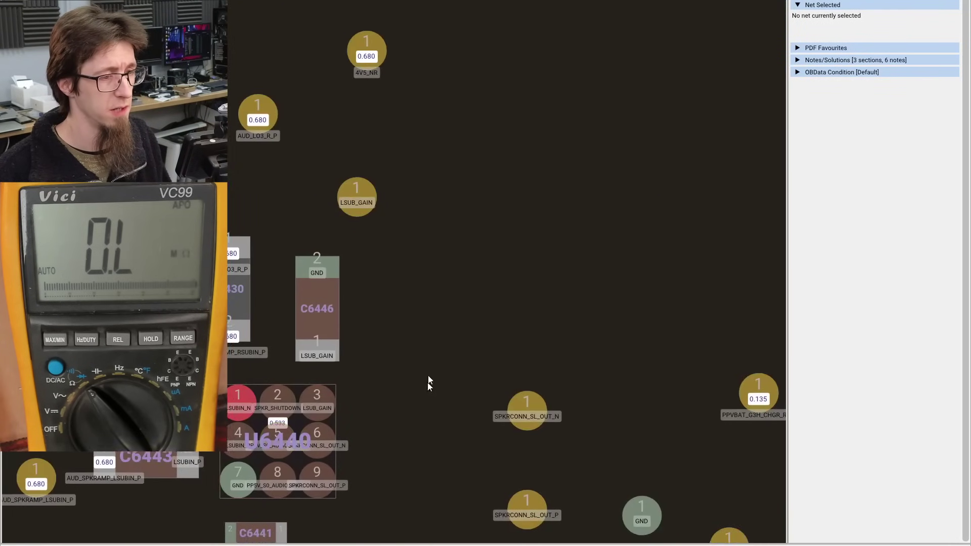
left_click_drag(433, 342, 441, 122)
scroll(476, 202, "up", 2)
left_click(496, 284)
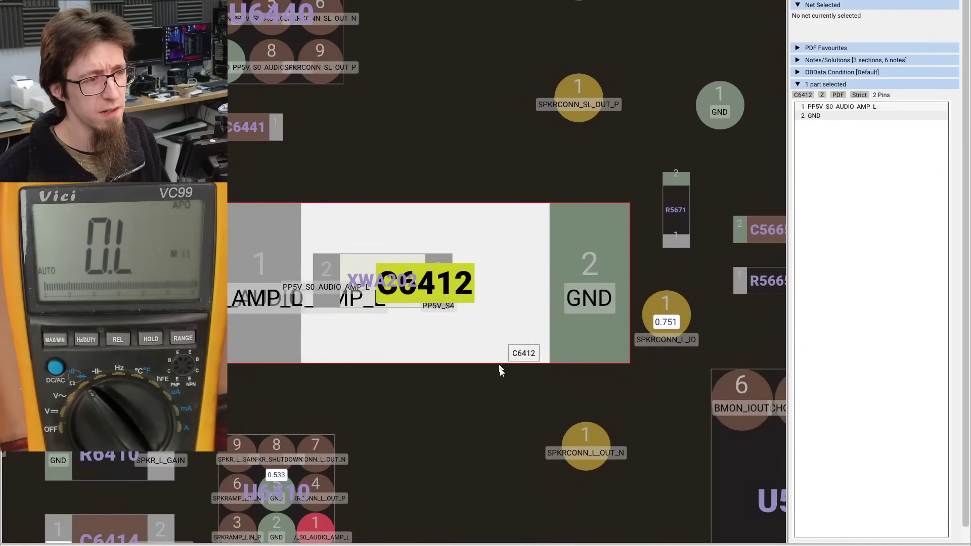
right_click(509, 228)
left_click(512, 234)
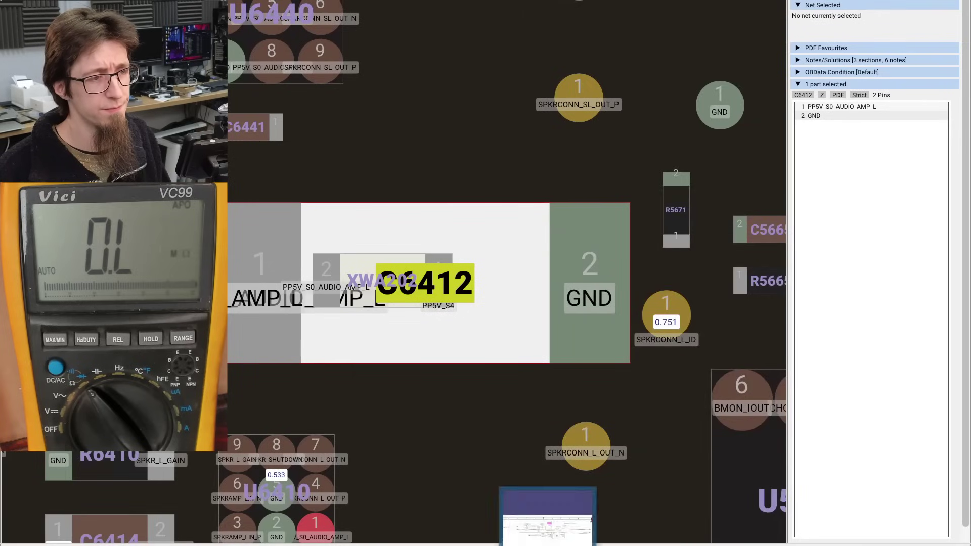